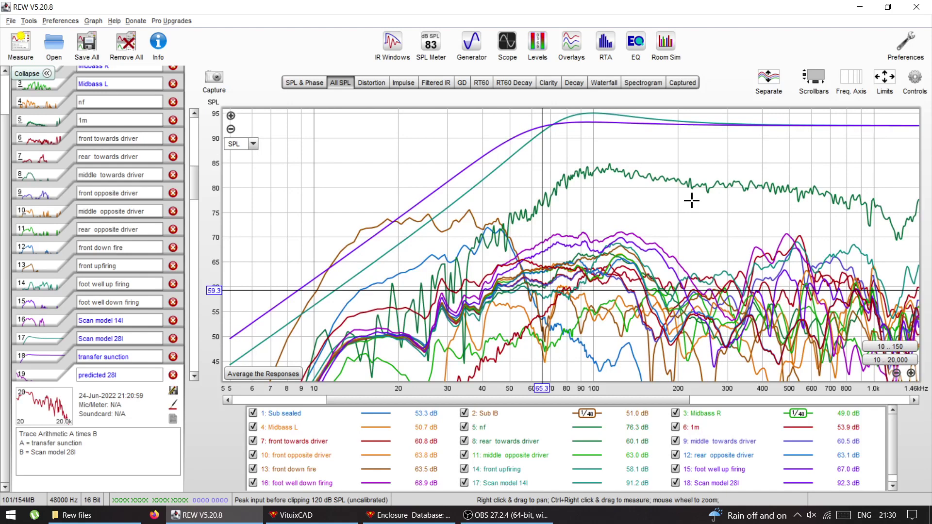
Step: Clear all trace selections in the All SPL graph and show only the Sub sealed trace
{"action": "right_click", "coordinate": [626, 440]}
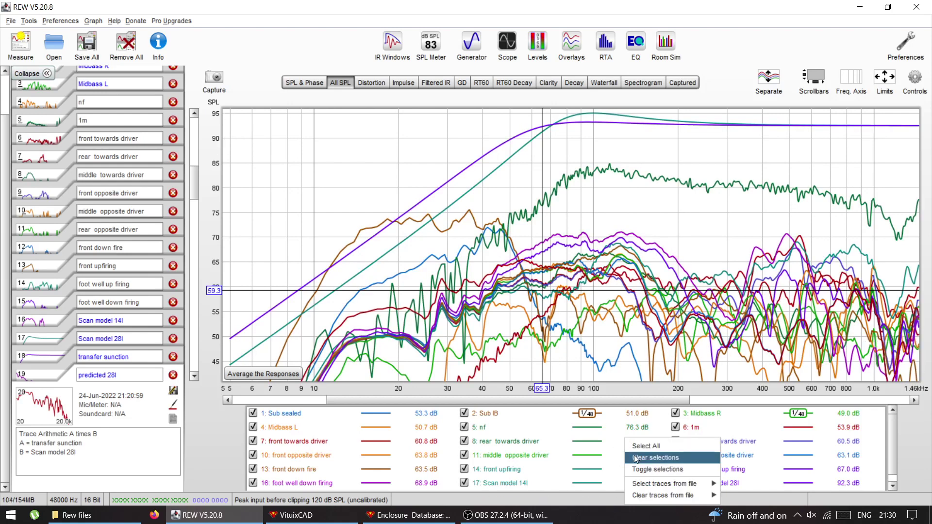
{"action": "left_click", "coordinate": [634, 455]}
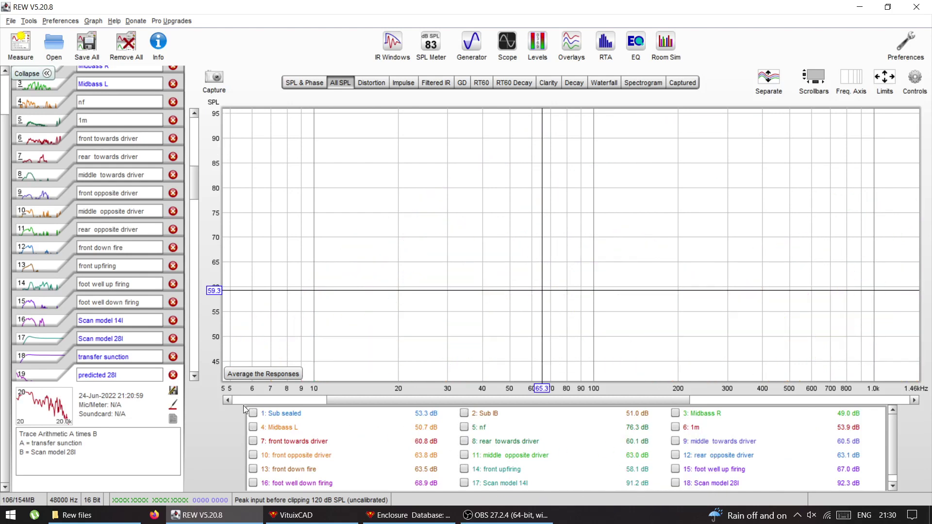
{"action": "left_click", "coordinate": [253, 414]}
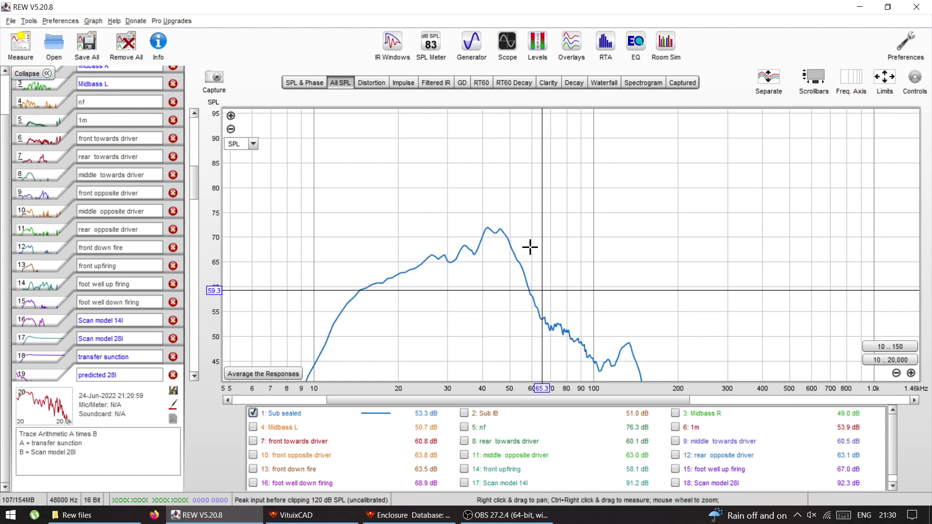
Step: Examine the Sub sealed response closely and place the graph cursor at about 70 Hz
{"action": "left_click", "coordinate": [910, 373]}
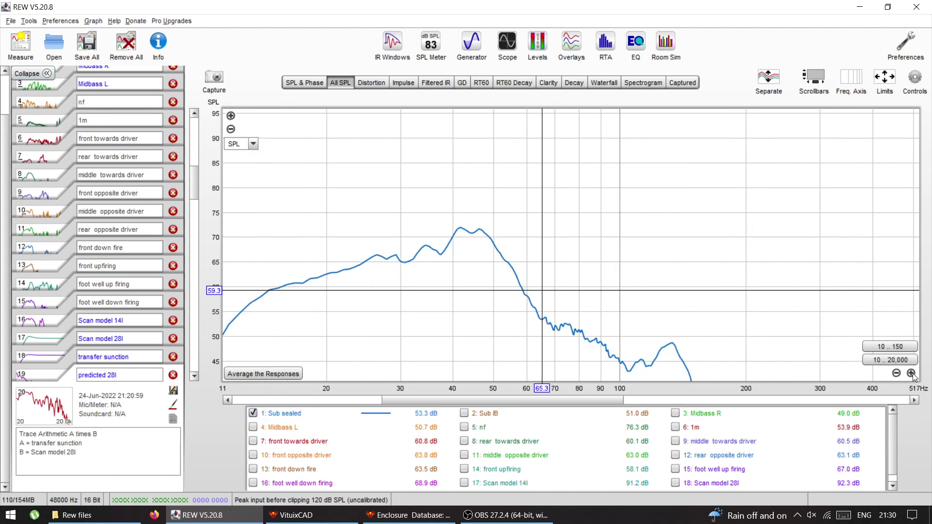
{"action": "left_click", "coordinate": [911, 373]}
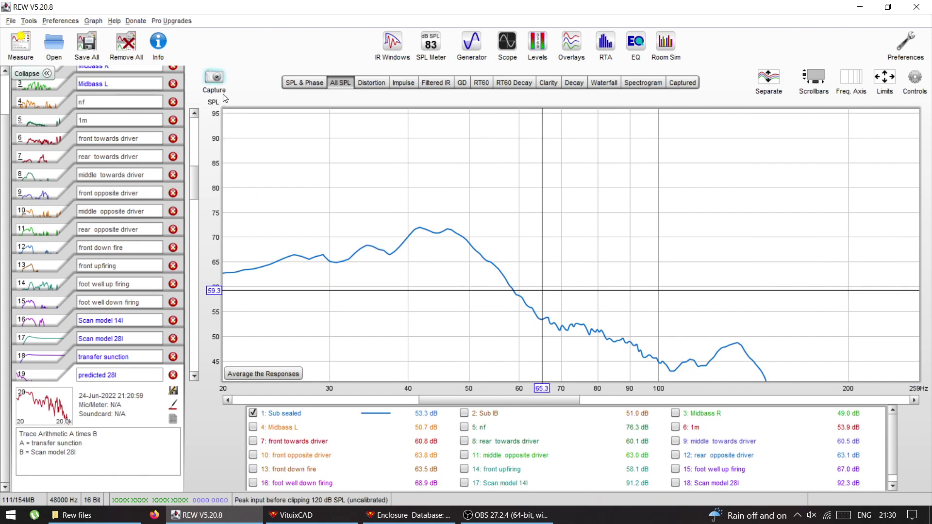
{"action": "left_click", "coordinate": [231, 115]}
{"action": "scroll", "coordinate": [196, 185], "scroll_direction": "down", "scroll_amount": 3}
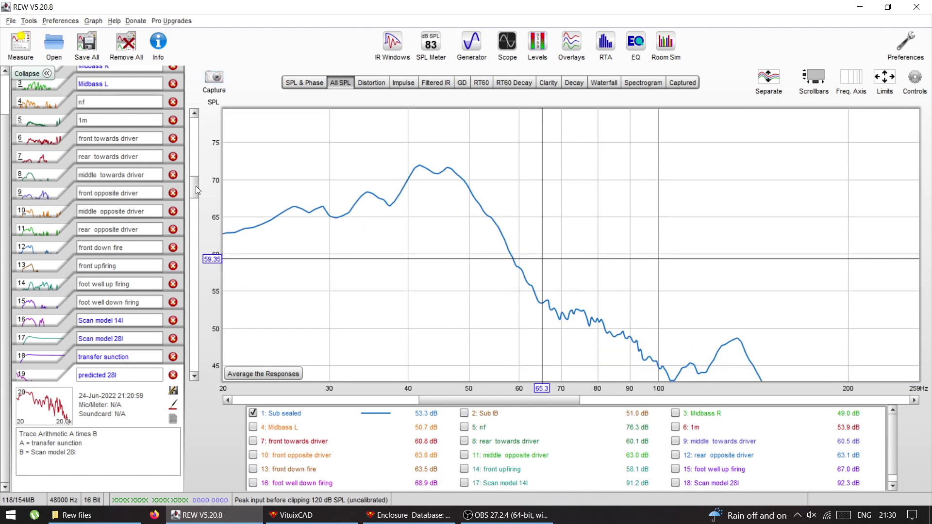
{"action": "scroll", "coordinate": [196, 189], "scroll_direction": "up", "scroll_amount": 2}
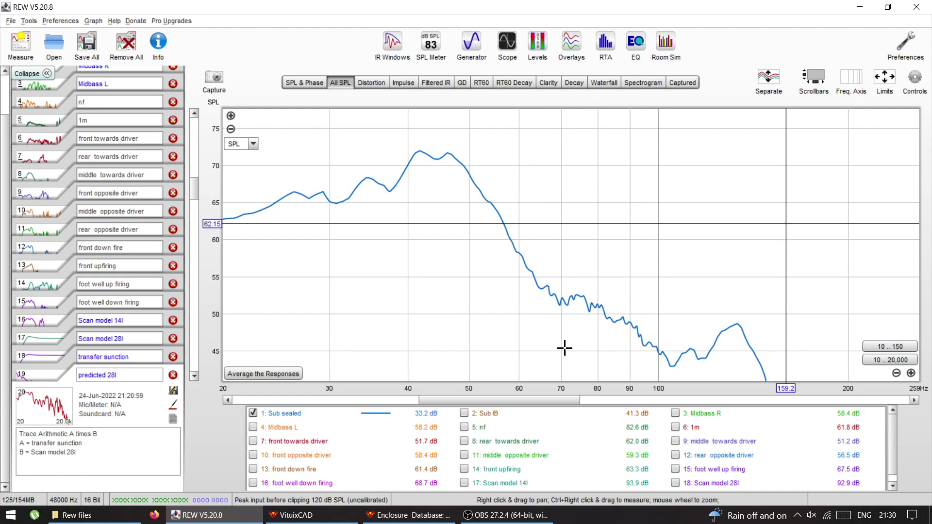
{"action": "mouse_move", "coordinate": [559, 333]}
{"action": "left_mouse_down"}
{"action": "mouse_move", "coordinate": [558, 305]}
{"action": "mouse_move", "coordinate": [558, 329]}
{"action": "left_mouse_up"}
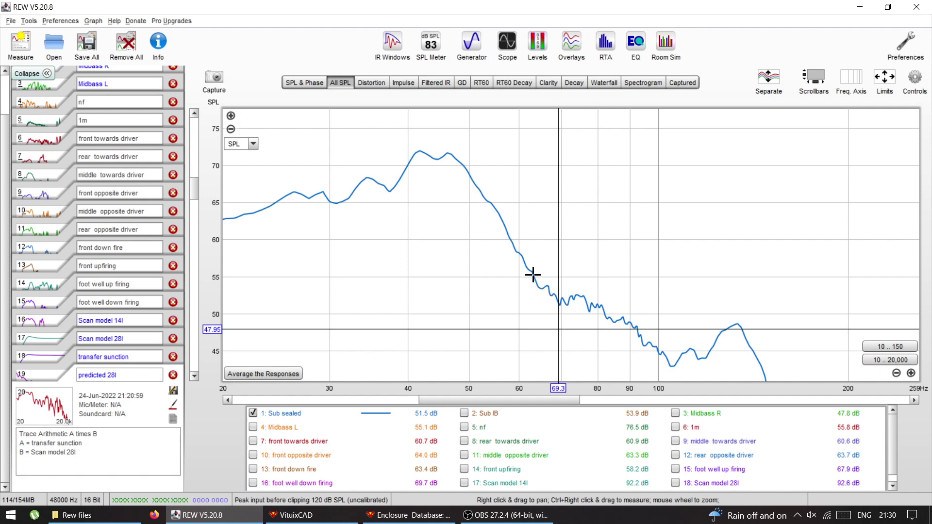
{"action": "left_click_drag", "start_coordinate": [565, 330], "coordinate": [561, 327]}
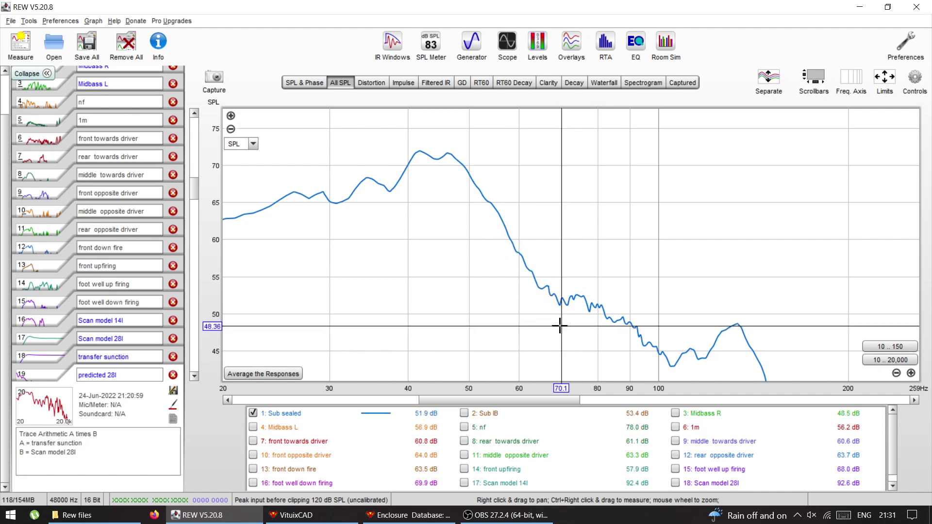
Step: Overlay the Sub IB trace and place the cursor on its dip at about 67 Hz
{"action": "left_click", "coordinate": [463, 413]}
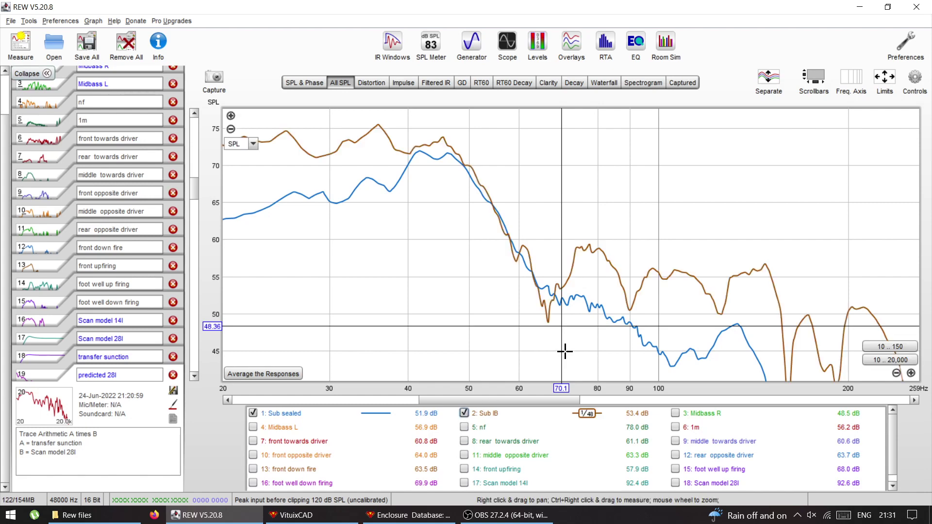
{"action": "left_click", "coordinate": [548, 341]}
{"action": "left_click_drag", "start_coordinate": [549, 340], "coordinate": [549, 335]}
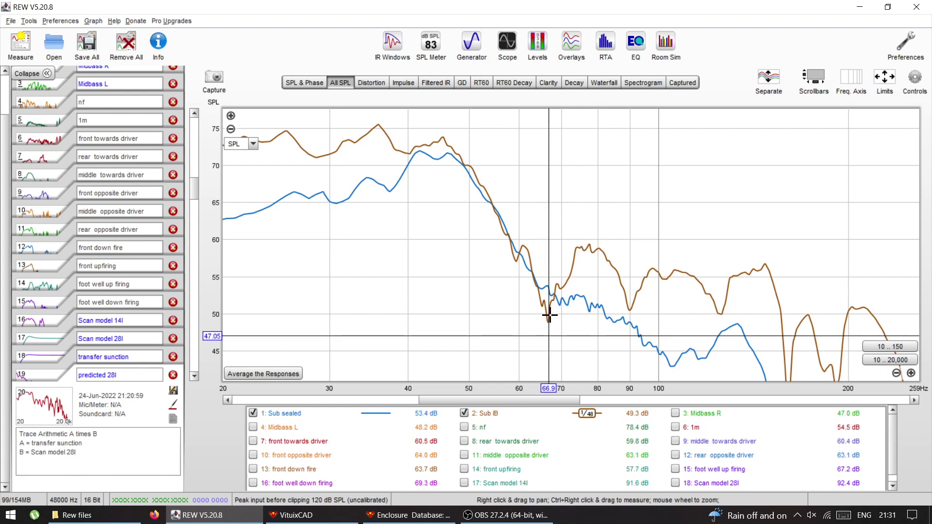
Step: Compare the Sub sealed and Sub IB traces, checking the Sub IB dips near 91 Hz and 67 Hz with the cursor
{"action": "left_click_drag", "start_coordinate": [506, 400], "coordinate": [470, 401]}
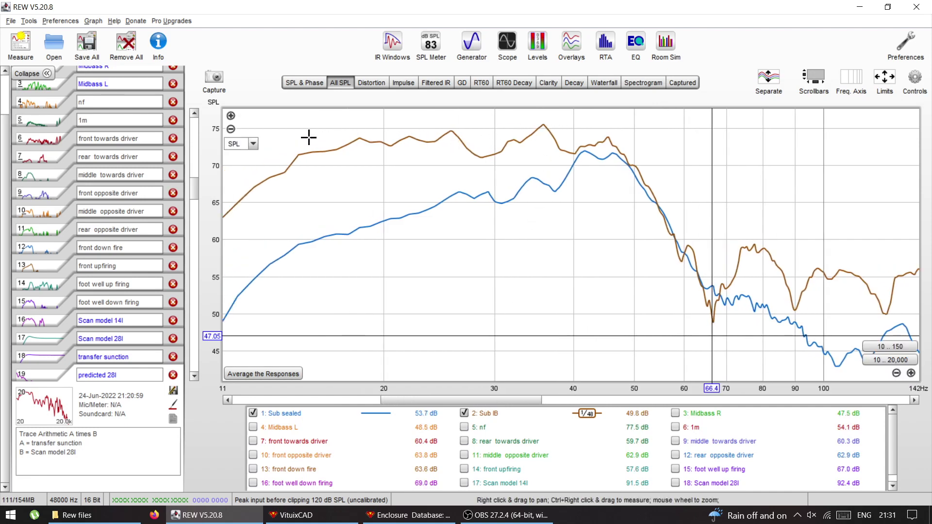
{"action": "left_click_drag", "start_coordinate": [449, 400], "coordinate": [494, 400]}
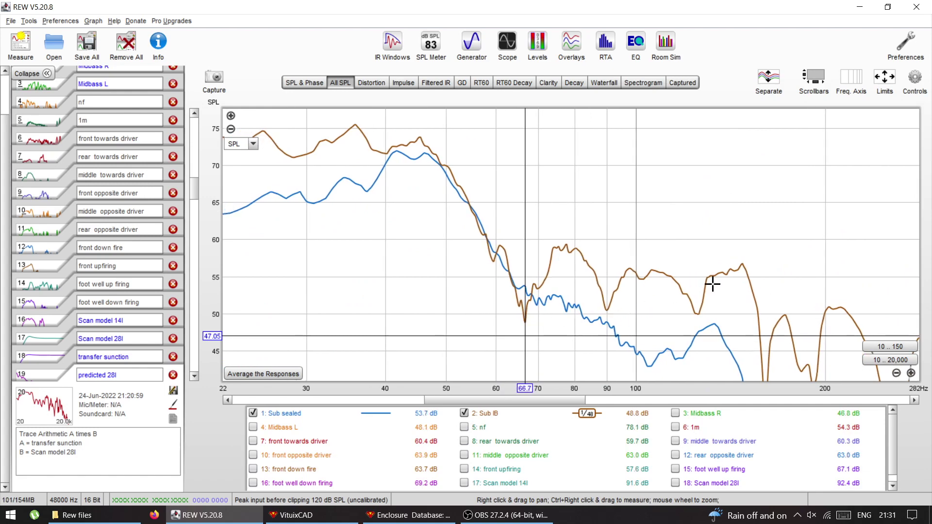
{"action": "left_click", "coordinate": [610, 321]}
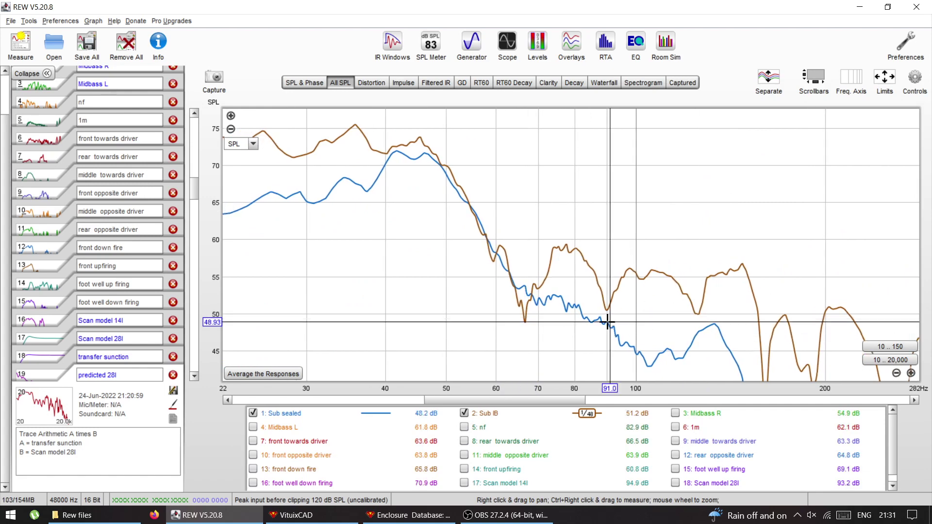
{"action": "left_click", "coordinate": [525, 328]}
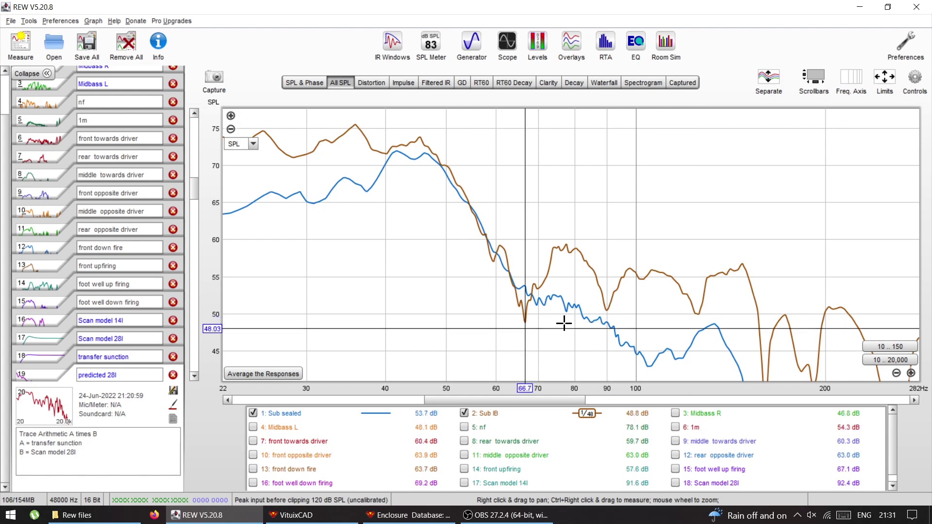
{"action": "left_click", "coordinate": [601, 322]}
{"action": "left_click", "coordinate": [523, 328]}
Step: Show only the Midbass R trace in place of the sub traces and place the cursor on its dip near 67 Hz
{"action": "left_click", "coordinate": [252, 414]}
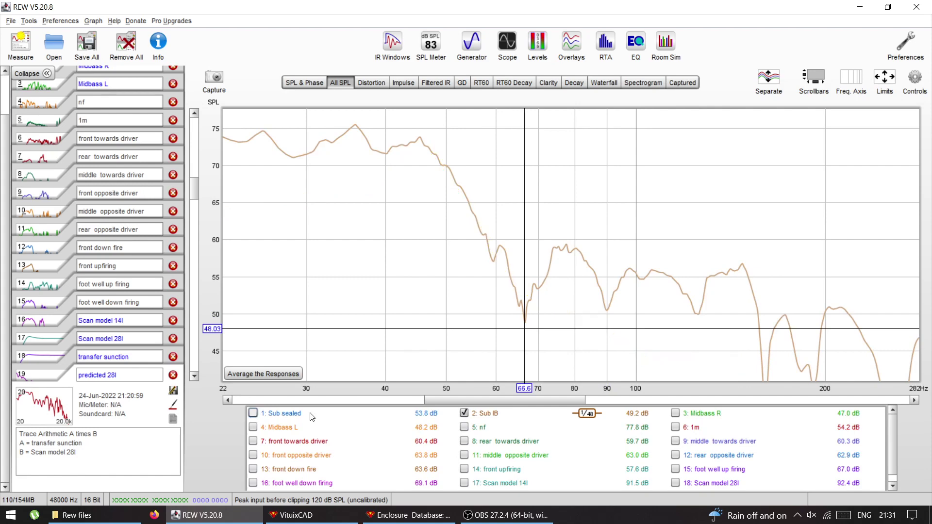
{"action": "left_click", "coordinate": [674, 414]}
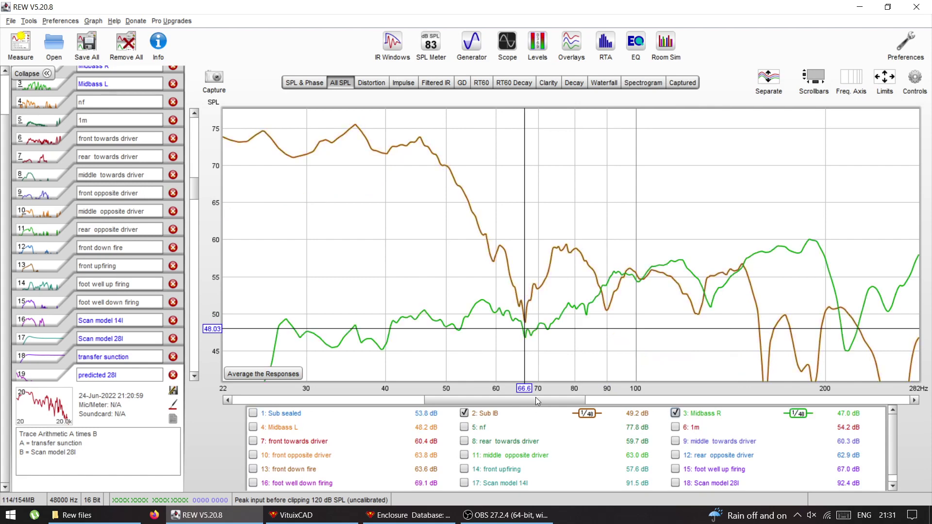
{"action": "left_click", "coordinate": [462, 414]}
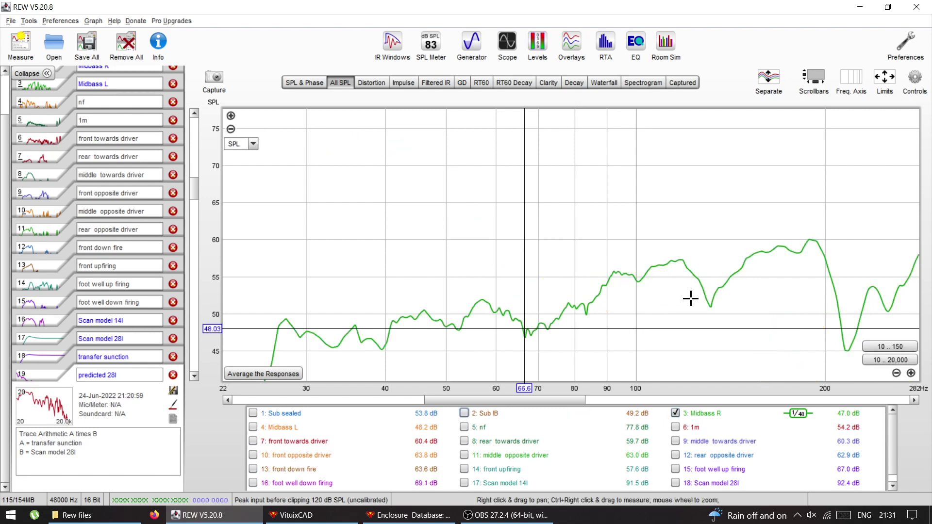
{"action": "left_click", "coordinate": [572, 337]}
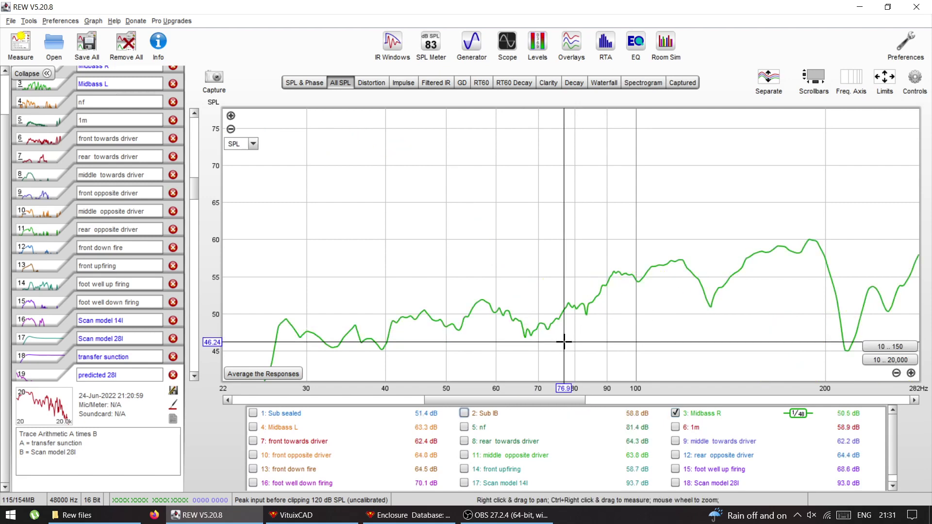
{"action": "left_click", "coordinate": [527, 331]}
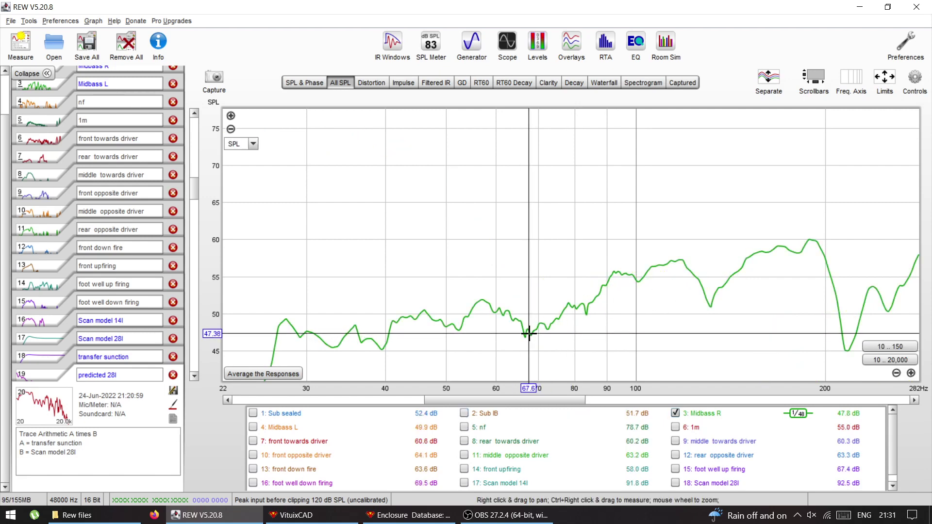
Step: Compare the Midbass L and Sub IB traces in place of Midbass R, marking their shared dip near 67 Hz
{"action": "left_click", "coordinate": [672, 413]}
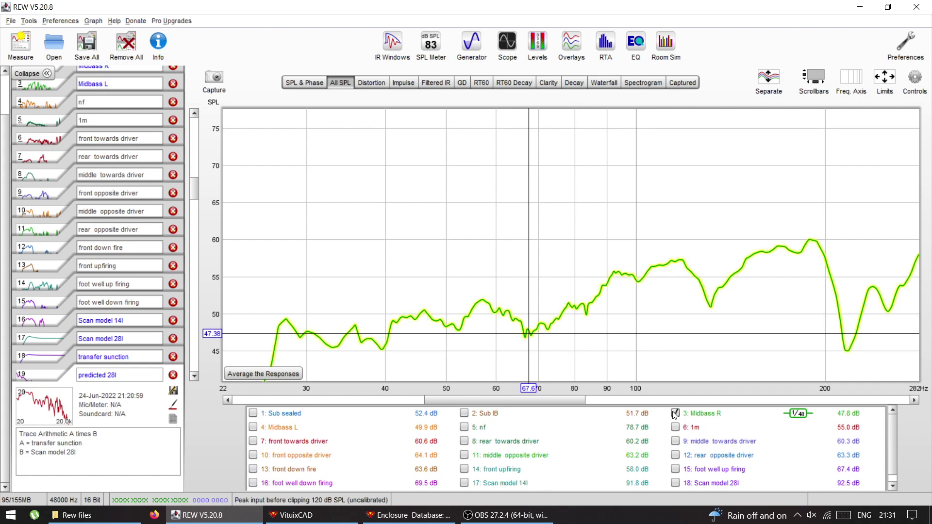
{"action": "left_click", "coordinate": [253, 427]}
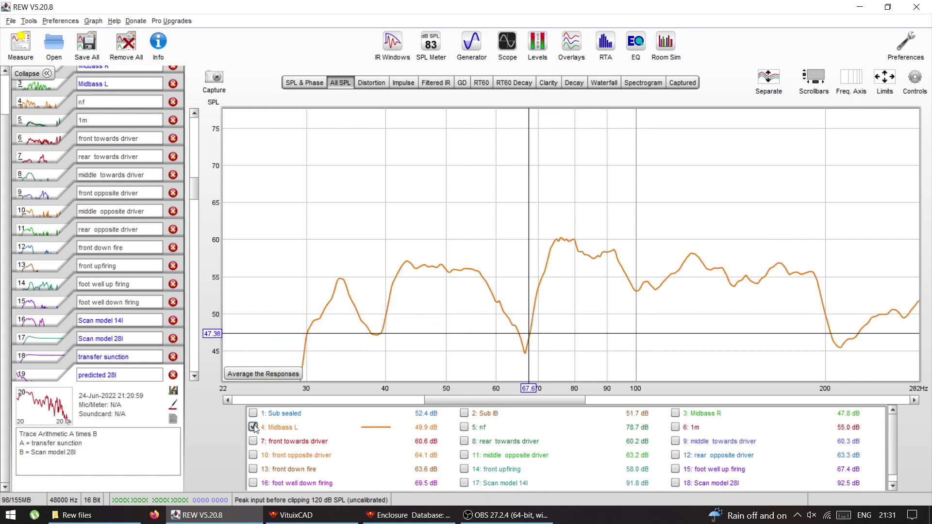
{"action": "left_click", "coordinate": [524, 360]}
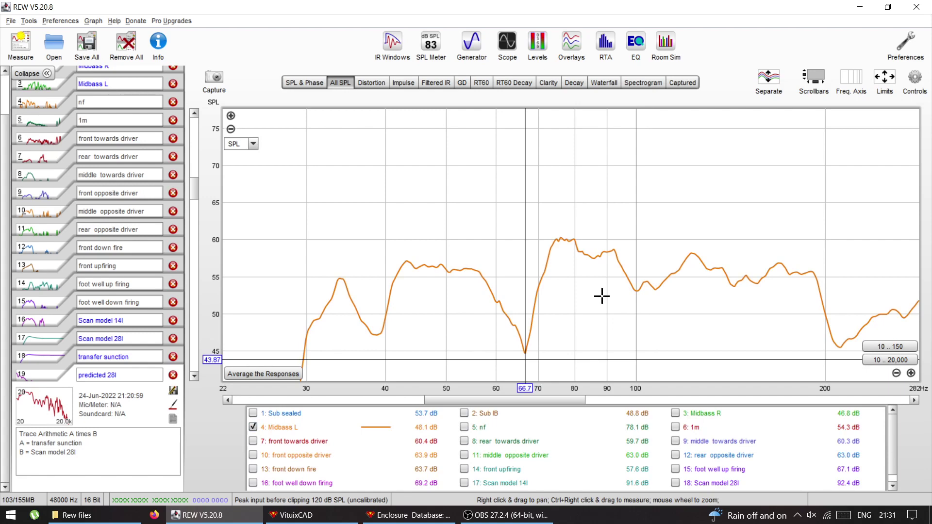
{"action": "left_click", "coordinate": [464, 413]}
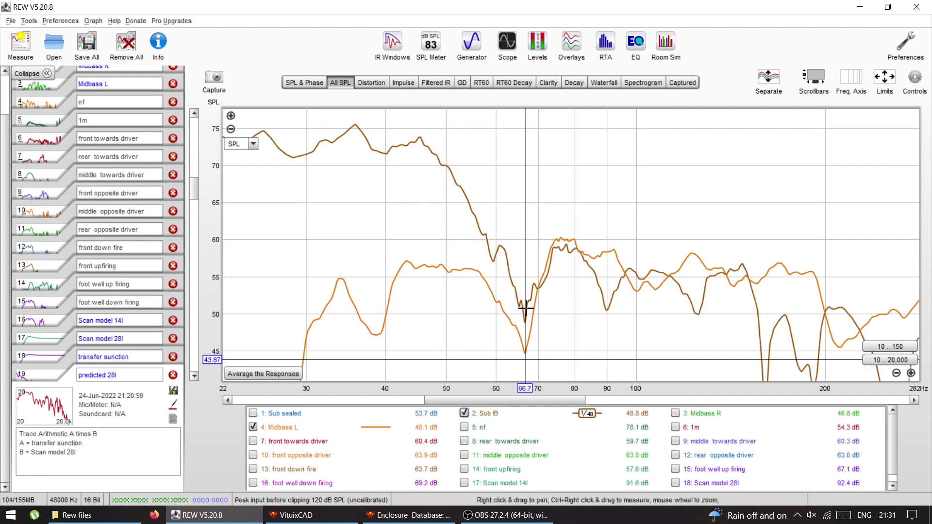
{"action": "left_click_drag", "start_coordinate": [525, 315], "coordinate": [524, 334]}
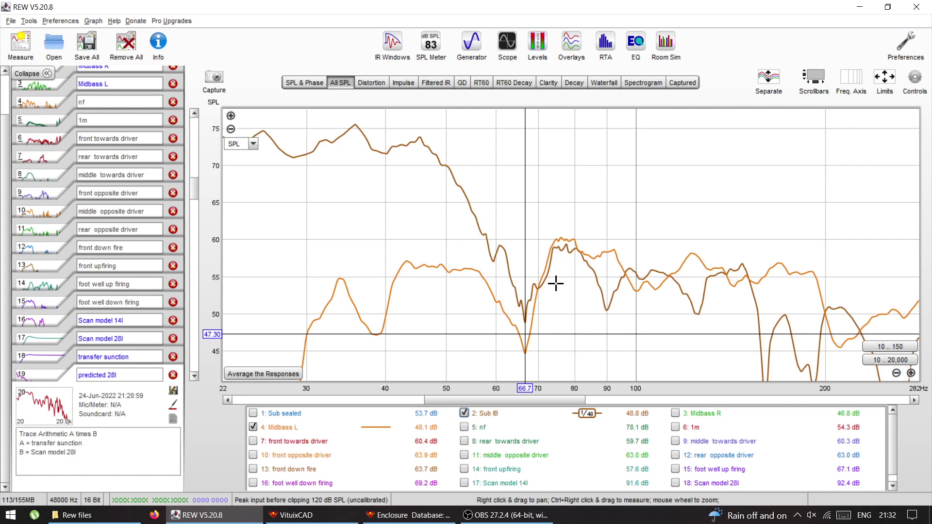
Step: Hide the Midbass L and Sub IB traces and show the nf and 1m traces instead
{"action": "left_click", "coordinate": [253, 429]}
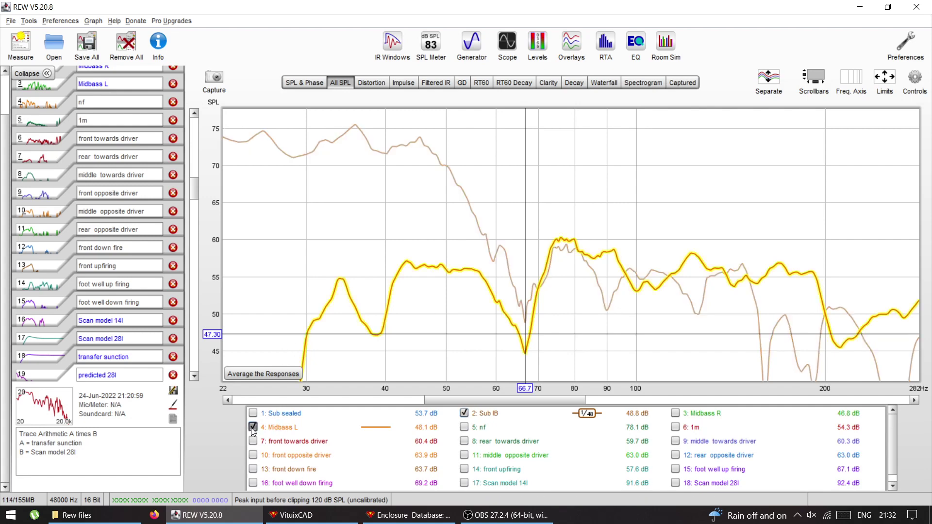
{"action": "left_click", "coordinate": [464, 413]}
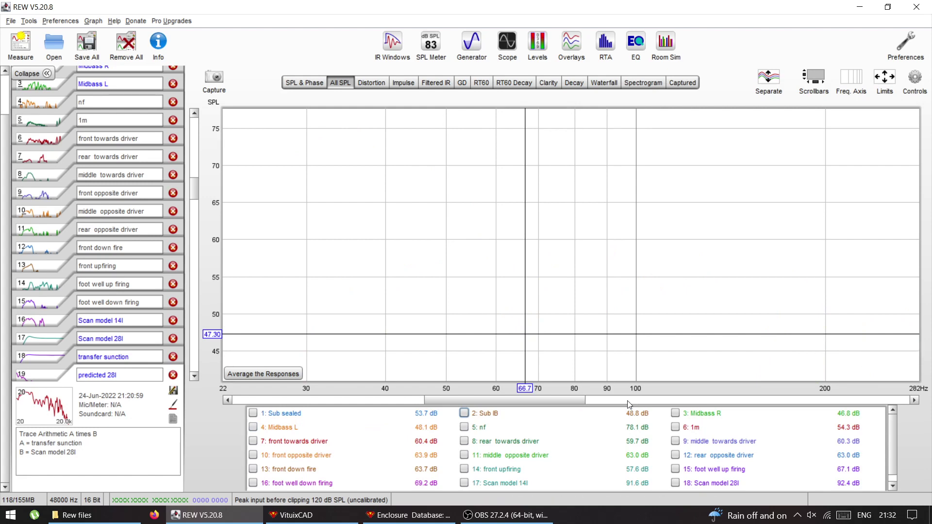
{"action": "left_click", "coordinate": [464, 428]}
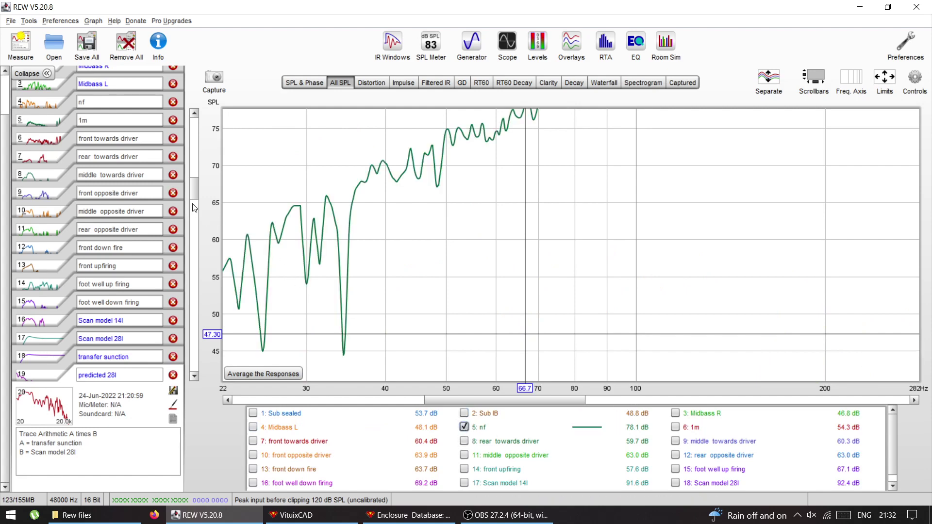
{"action": "left_click_drag", "start_coordinate": [194, 196], "coordinate": [196, 188]}
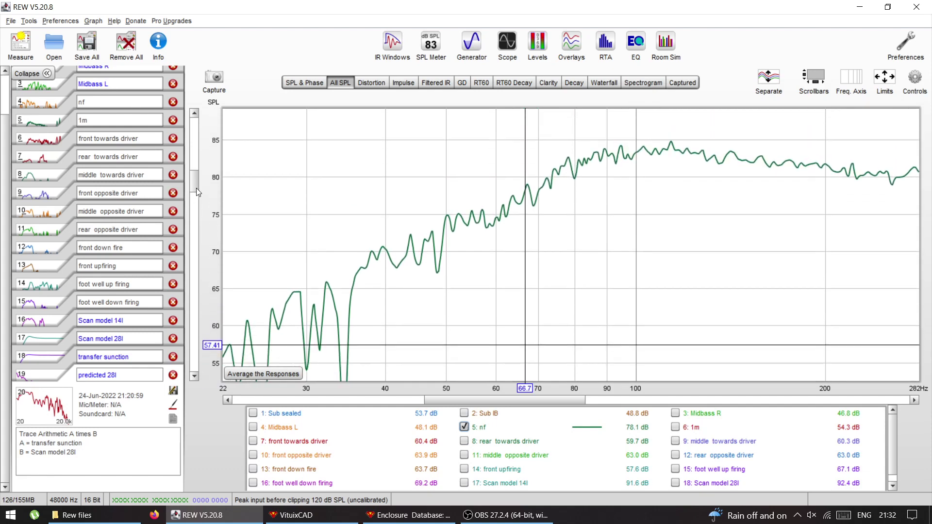
{"action": "left_click", "coordinate": [675, 427]}
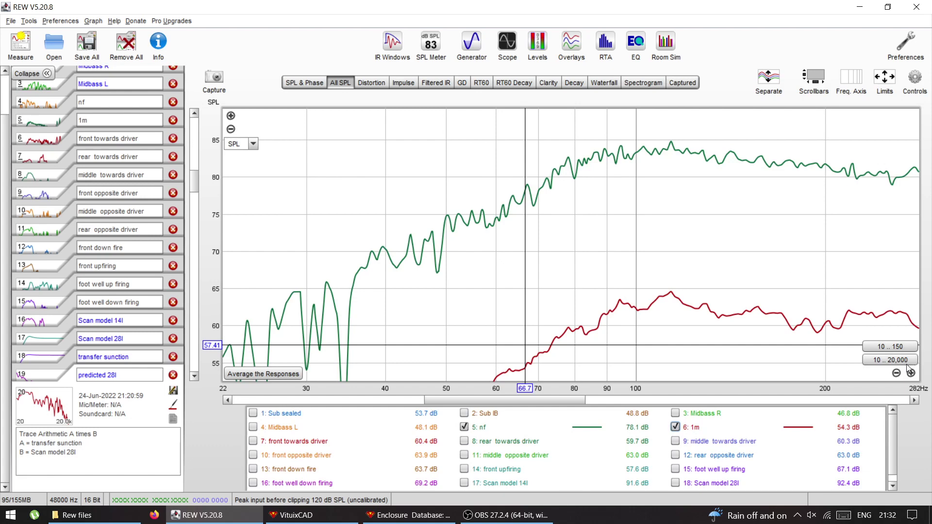
Step: Examine the nf trace against the 1m trace over 10 to 20,000 Hz, placing the cursor near 80 Hz, 1 kHz and 150 Hz
{"action": "left_click", "coordinate": [905, 359]}
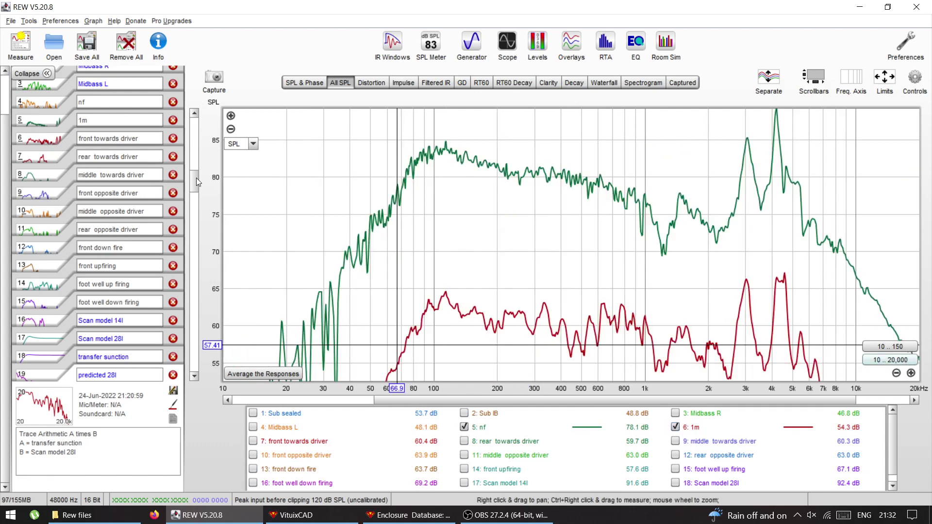
{"action": "scroll", "coordinate": [193, 182], "scroll_direction": "up", "scroll_amount": 2}
{"action": "scroll", "coordinate": [194, 181], "scroll_direction": "down", "scroll_amount": 2}
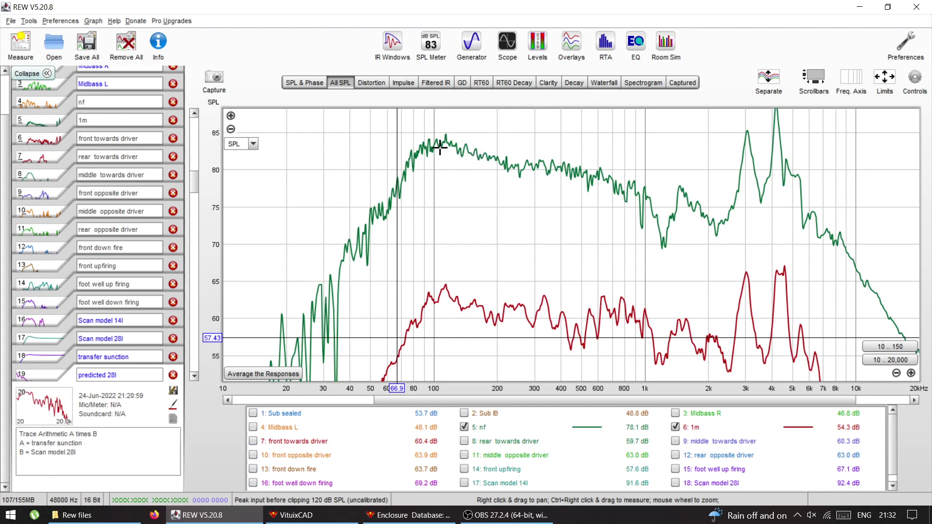
{"action": "left_click", "coordinate": [414, 148]}
{"action": "mouse_move", "coordinate": [413, 148]}
{"action": "left_mouse_down"}
{"action": "mouse_move", "coordinate": [421, 145]}
{"action": "mouse_move", "coordinate": [415, 155]}
{"action": "left_mouse_up"}
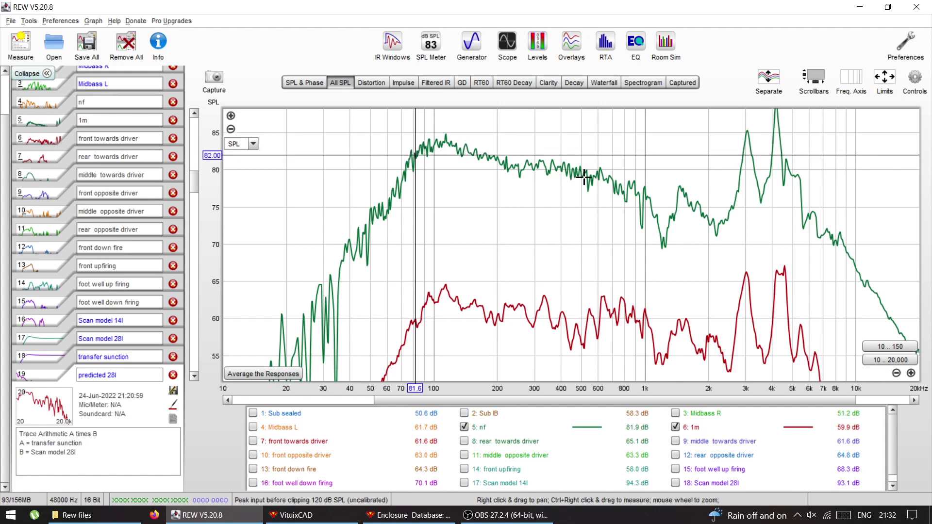
{"action": "left_click", "coordinate": [641, 189]}
{"action": "left_click", "coordinate": [471, 181]}
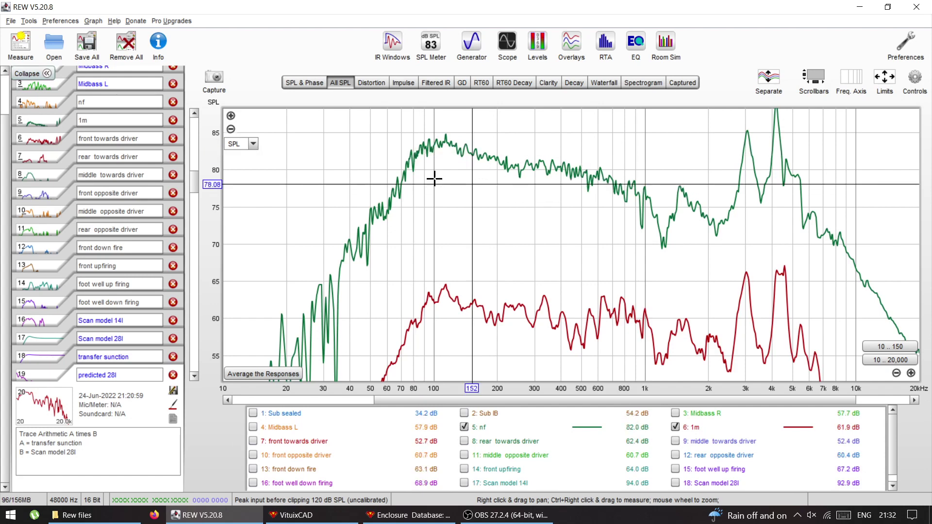
{"action": "left_click", "coordinate": [413, 176]}
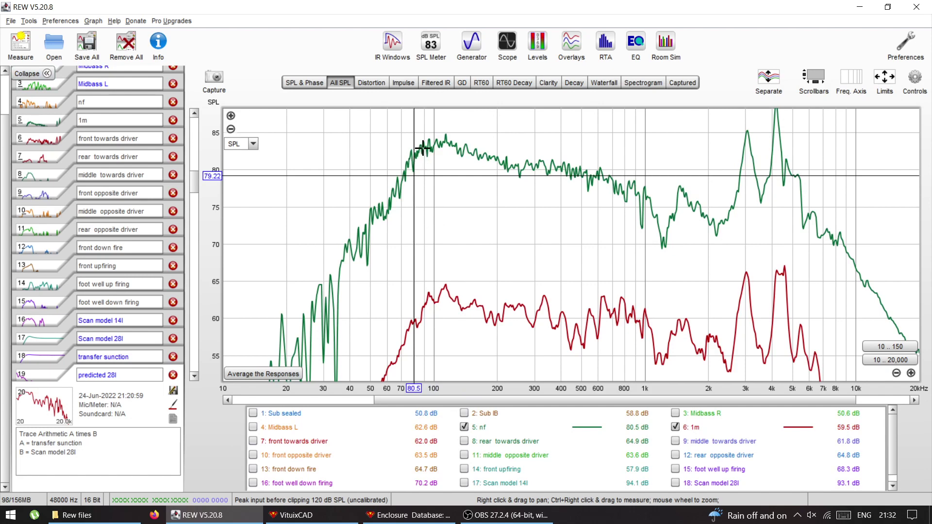
Step: Place the cursor near 61 Hz on the nf trace and near 100 Hz on the 1m trace, then hide both traces
{"action": "mouse_move", "coordinate": [423, 147]}
{"action": "left_mouse_down"}
{"action": "mouse_move", "coordinate": [415, 155]}
{"action": "mouse_move", "coordinate": [424, 144]}
{"action": "mouse_move", "coordinate": [424, 164]}
{"action": "left_mouse_up"}
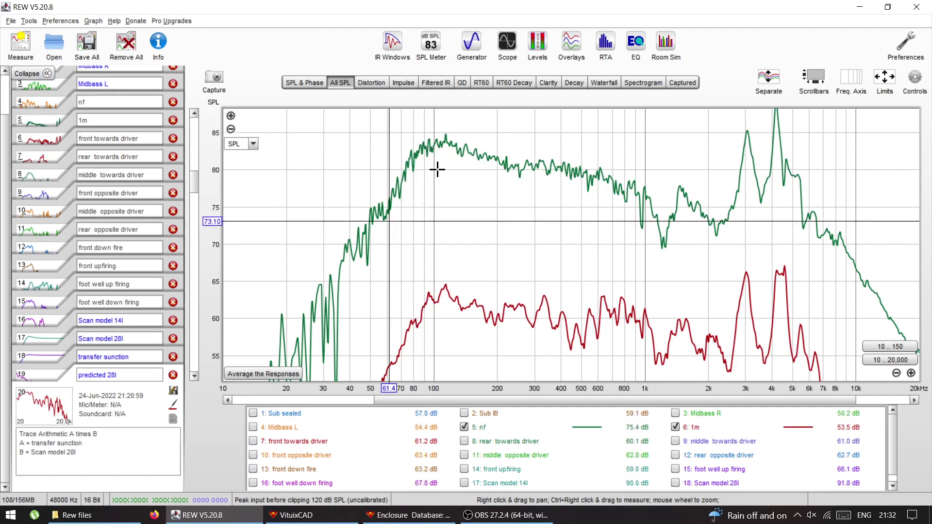
{"action": "left_click", "coordinate": [432, 283]}
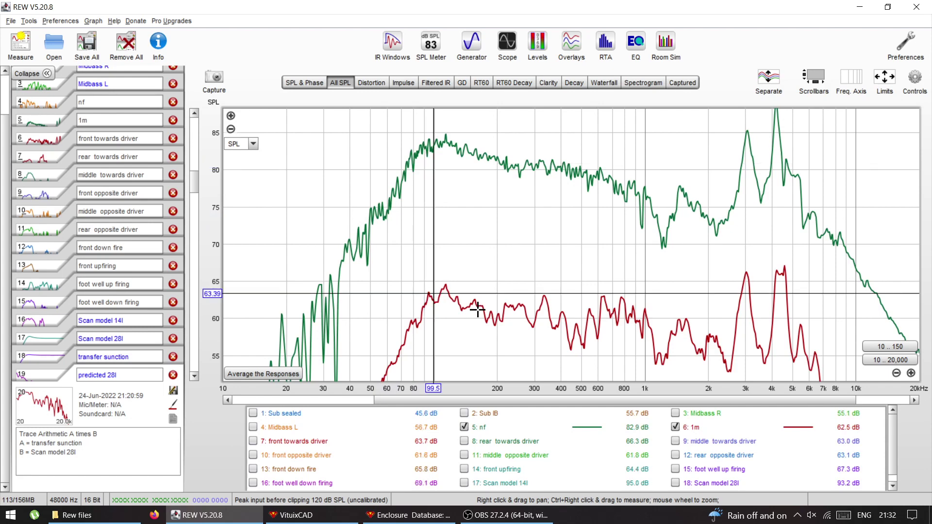
{"action": "left_click", "coordinate": [675, 428]}
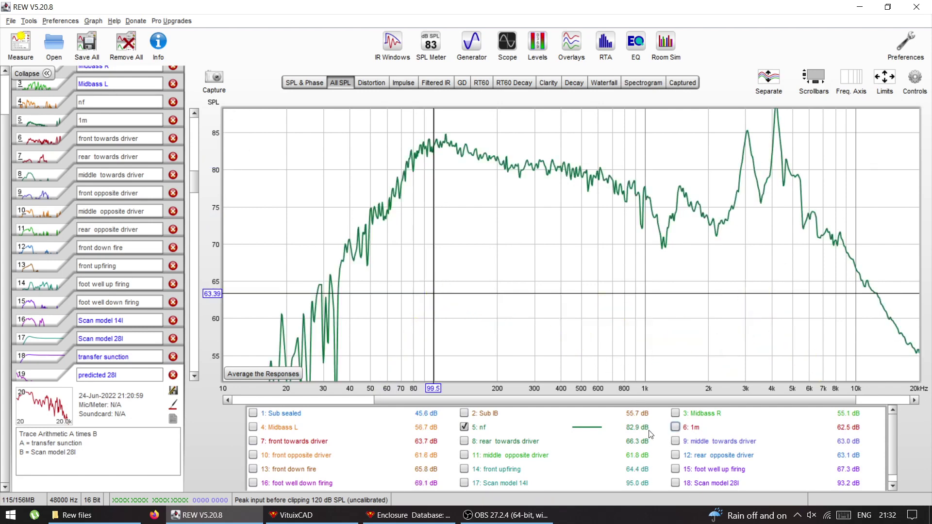
{"action": "left_click", "coordinate": [464, 429]}
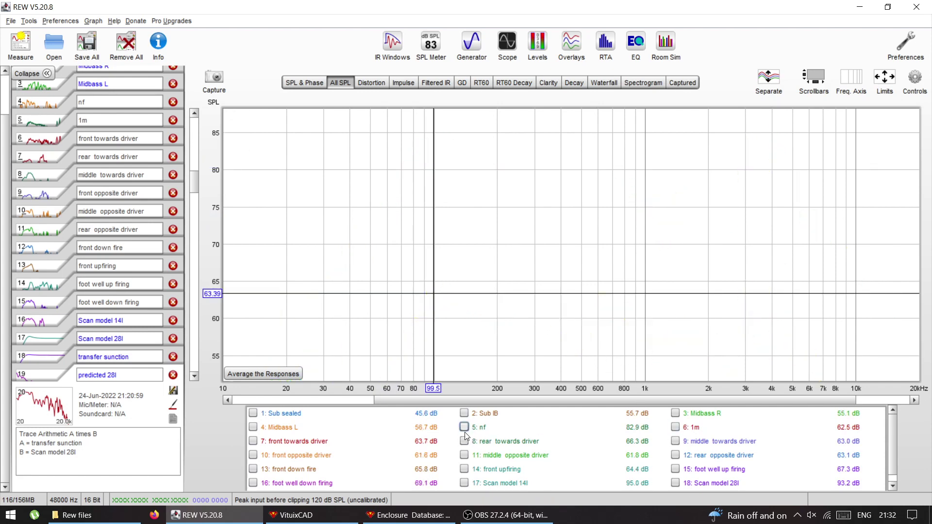
Step: Show the front, middle and rear traces for both the towards driver and opposite driver positions
{"action": "left_click", "coordinate": [253, 440]}
{"action": "left_click", "coordinate": [253, 454]}
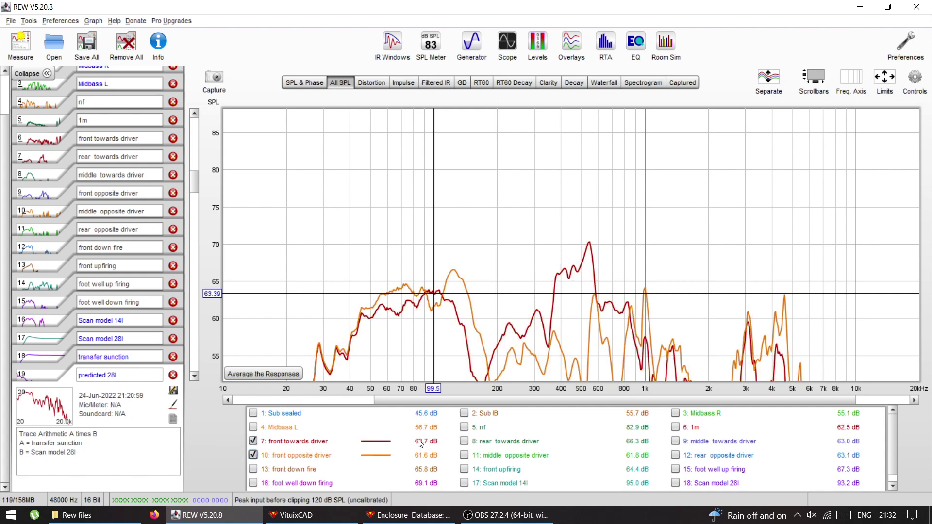
{"action": "left_click", "coordinate": [463, 440]}
{"action": "left_click", "coordinate": [464, 456]}
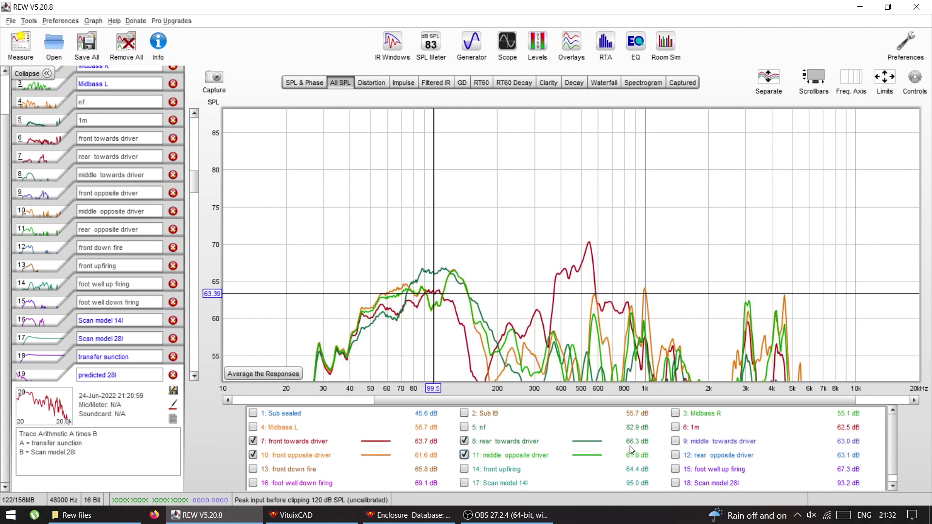
{"action": "left_click", "coordinate": [675, 440]}
{"action": "left_click", "coordinate": [675, 455]}
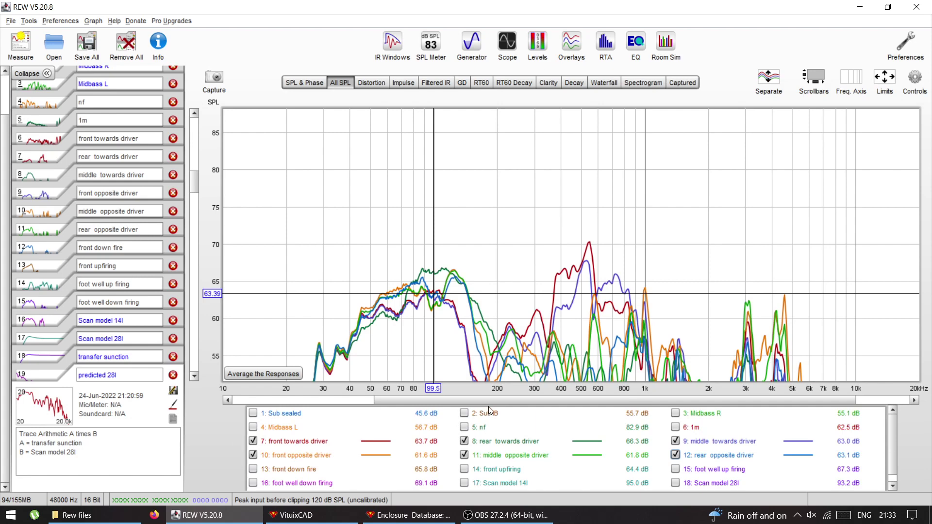
Step: Limit the graph to 30–120 Hz and 35–80 dB SPL, and enlarge the SPL scale around the six traces
{"action": "left_click_drag", "start_coordinate": [490, 402], "coordinate": [447, 409]}
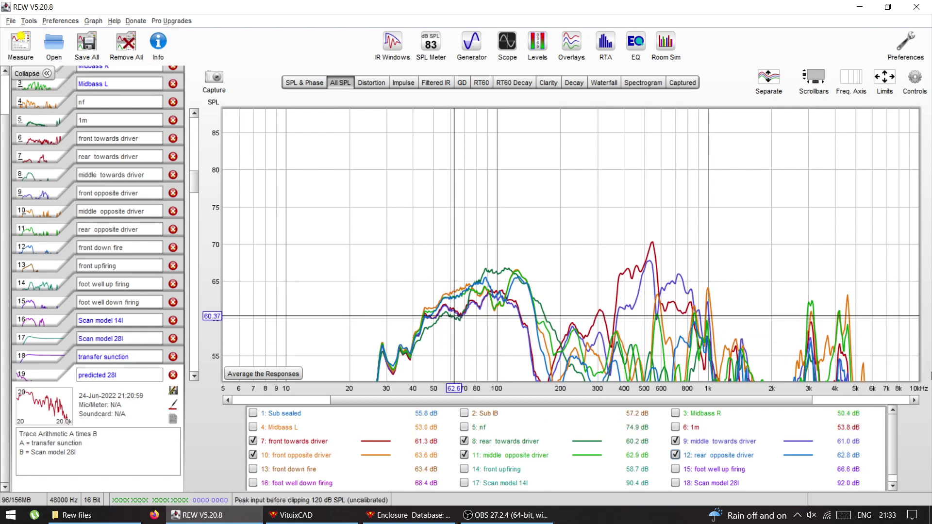
{"action": "left_click", "coordinate": [911, 373]}
{"action": "left_click", "coordinate": [911, 373]}
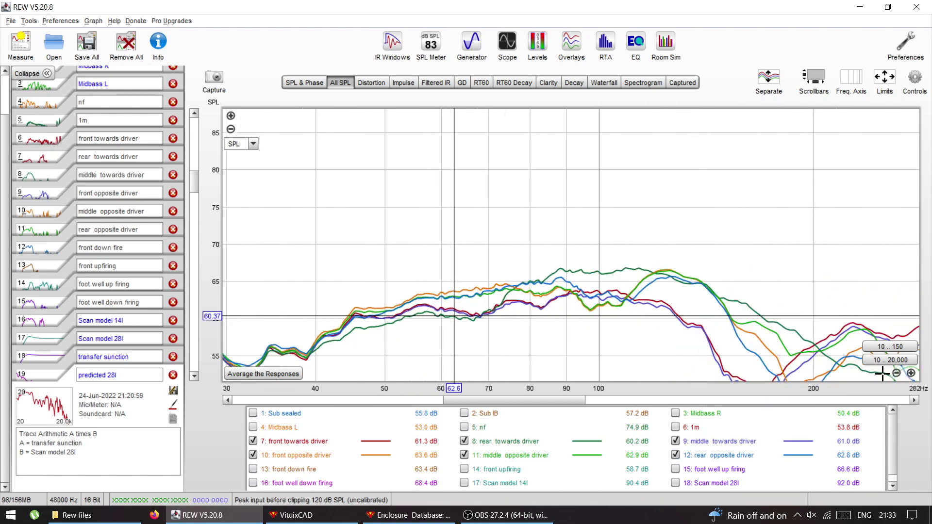
{"action": "left_click_drag", "start_coordinate": [561, 401], "coordinate": [543, 400]}
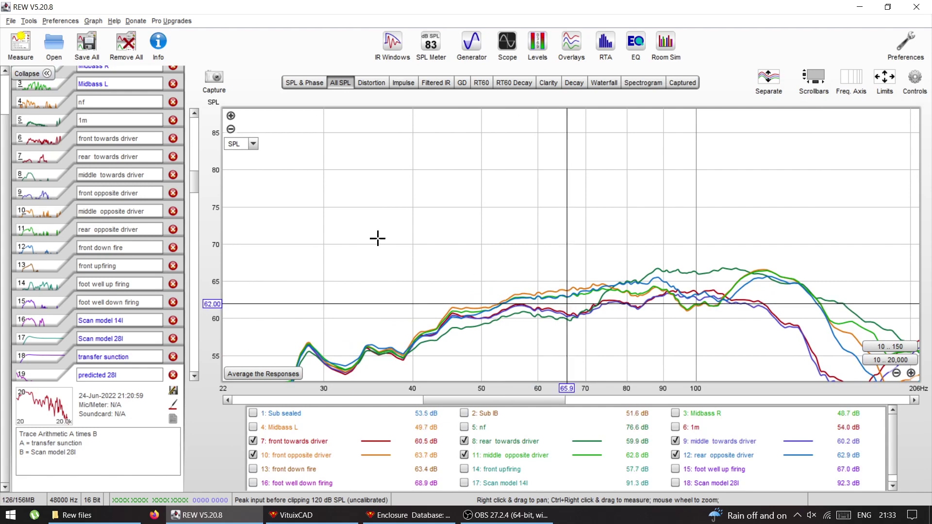
{"action": "scroll", "coordinate": [198, 184], "scroll_direction": "down", "scroll_amount": 1}
{"action": "scroll", "coordinate": [197, 184], "scroll_direction": "down", "scroll_amount": 1}
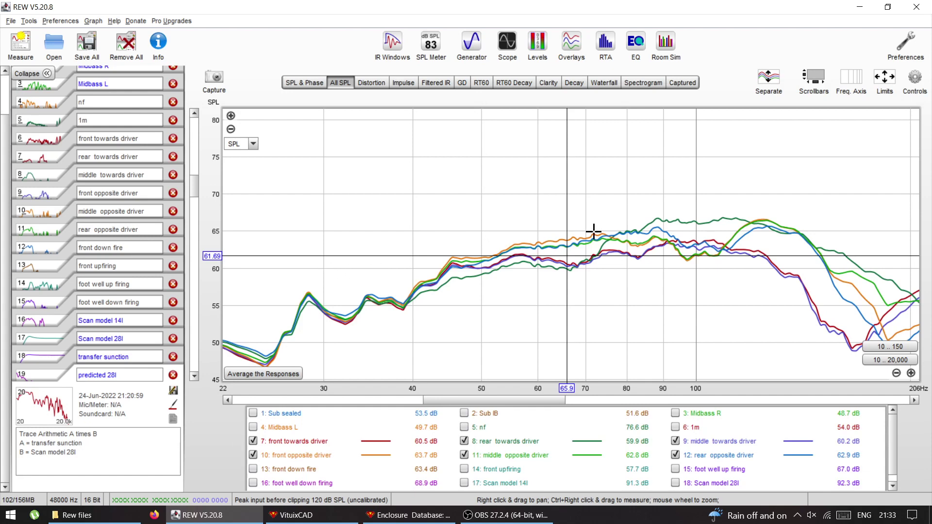
{"action": "left_click", "coordinate": [883, 80]}
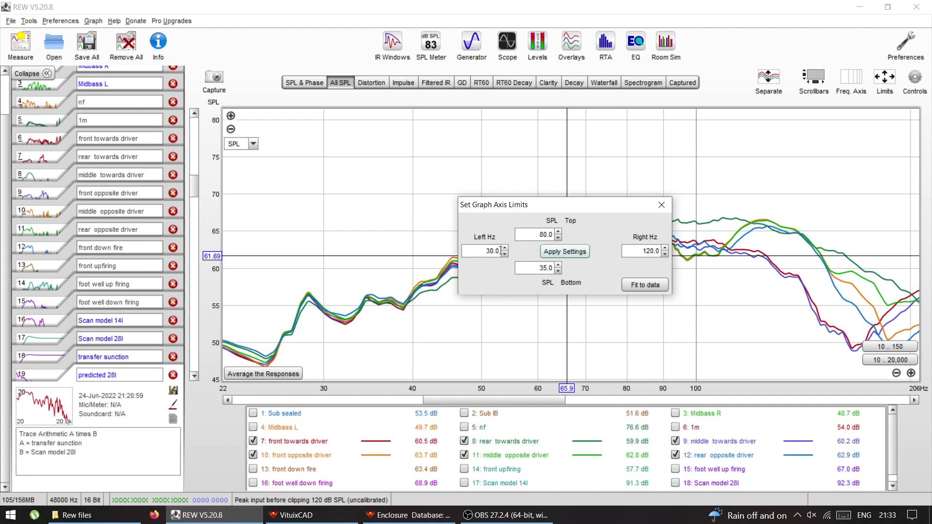
{"action": "left_click", "coordinate": [571, 252]}
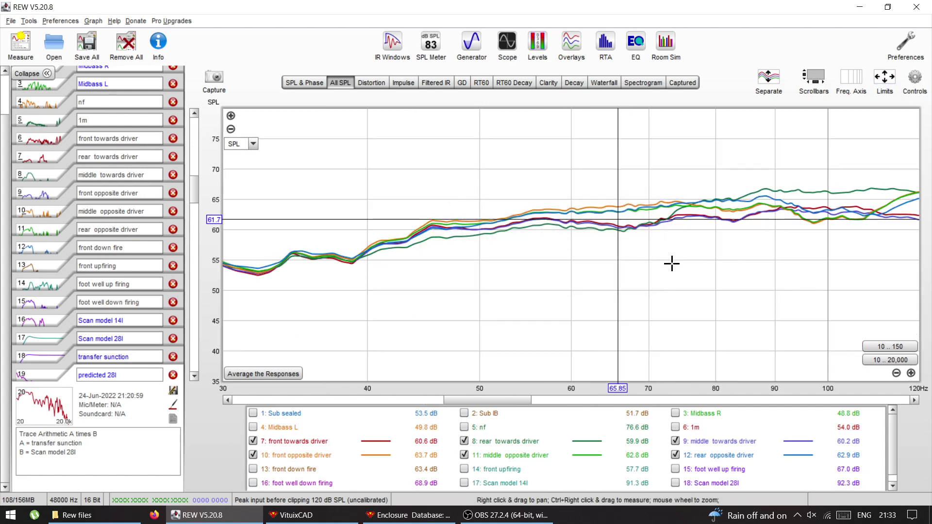
{"action": "left_click", "coordinate": [231, 116]}
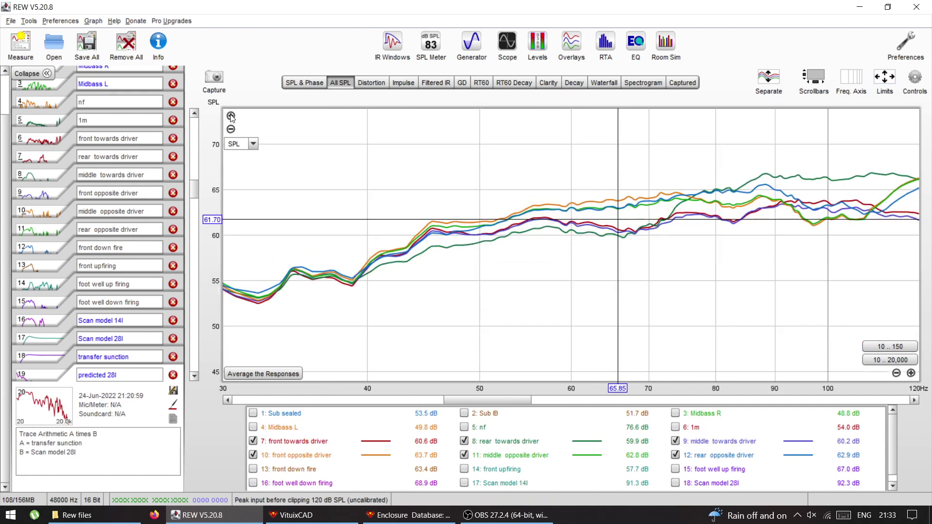
Step: Hide the three towards driver traces and the front and middle opposite driver traces, leaving only rear opposite driver
{"action": "left_click", "coordinate": [464, 442]}
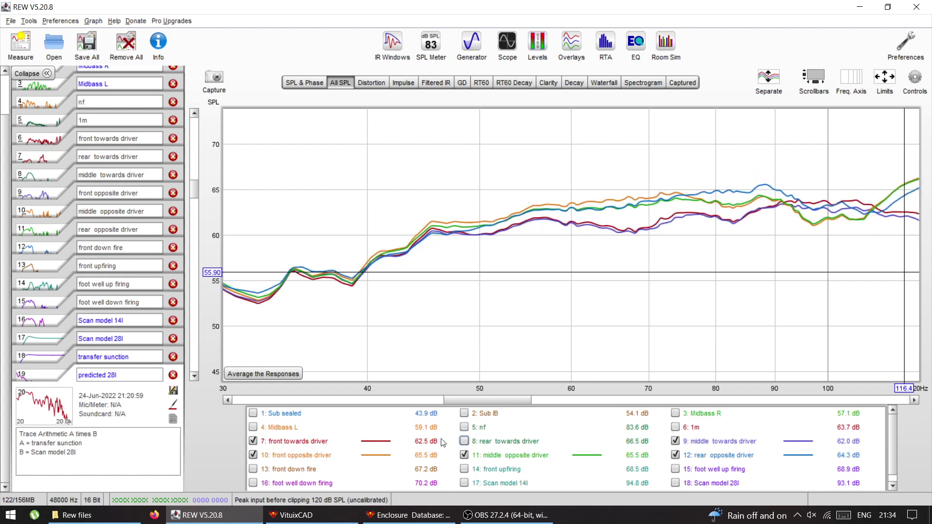
{"action": "left_click", "coordinate": [253, 441]}
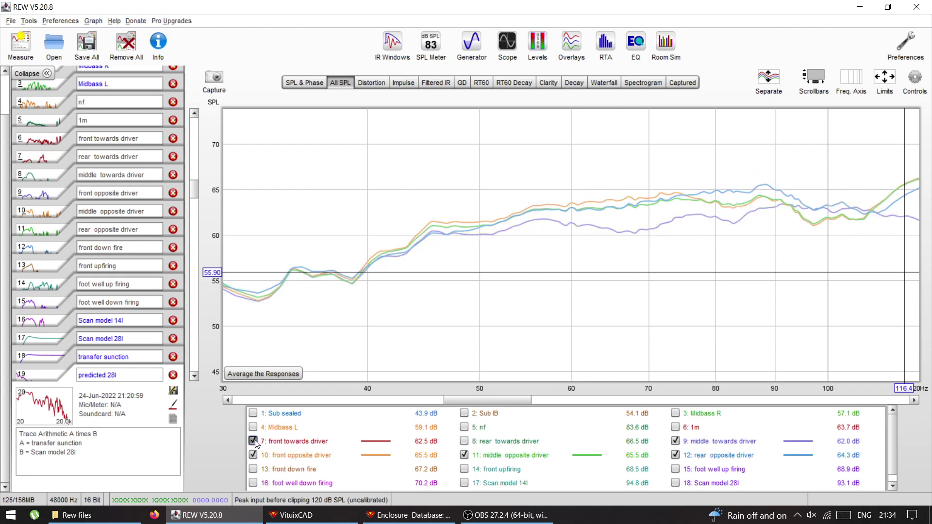
{"action": "left_click", "coordinate": [675, 441]}
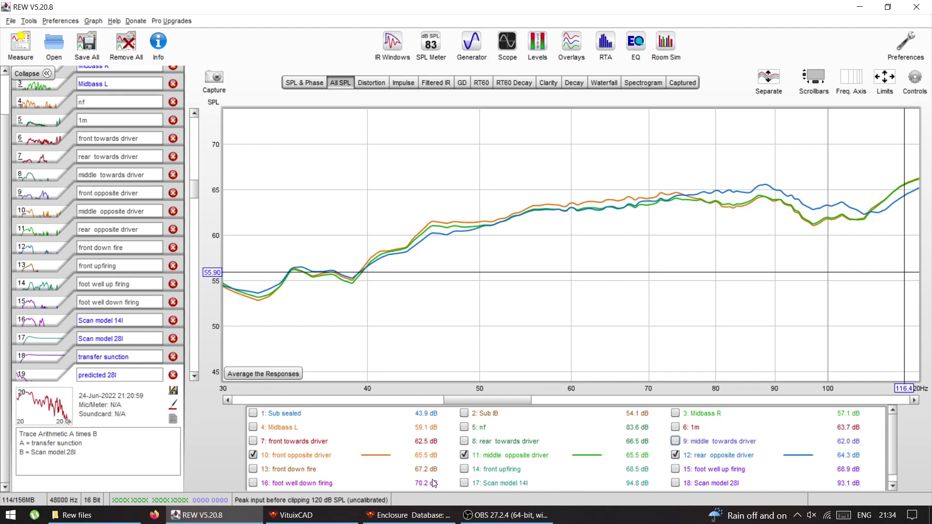
{"action": "left_click", "coordinate": [464, 455]}
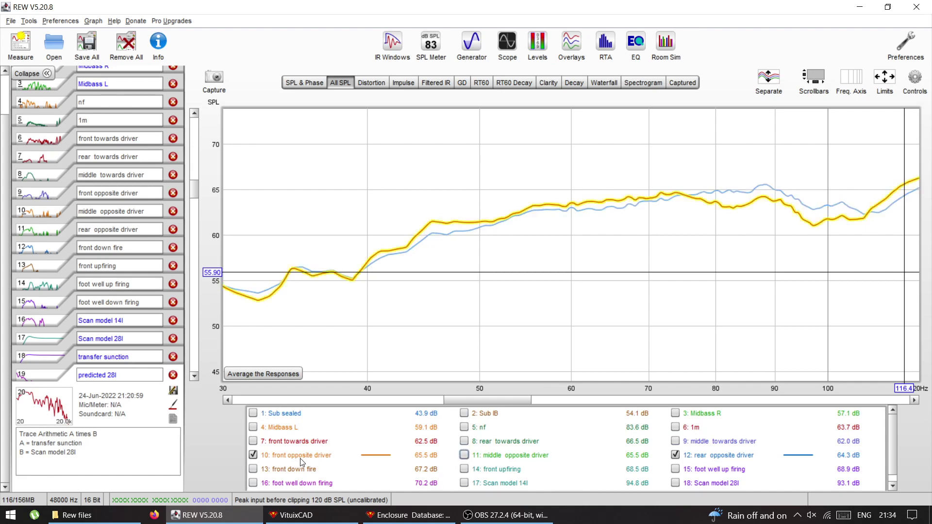
{"action": "left_click", "coordinate": [253, 455]}
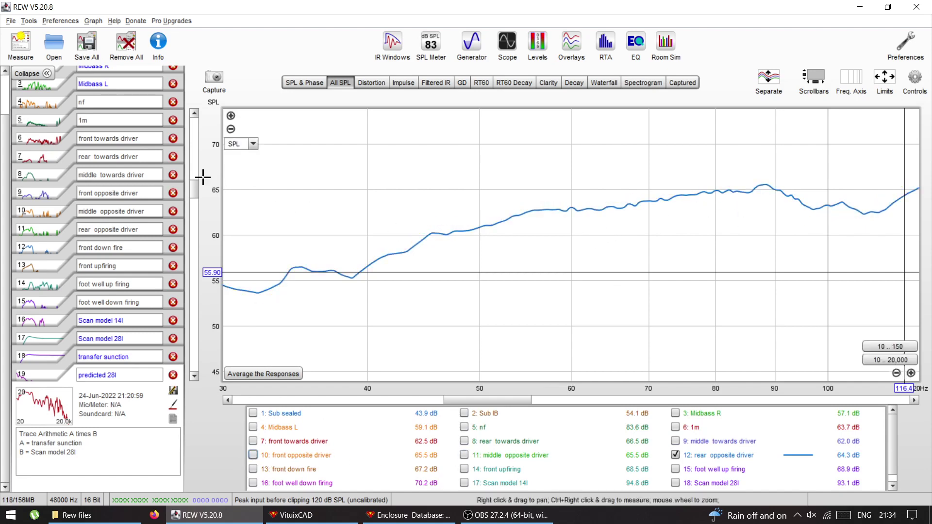
Step: Compare the front down fire and front upfiring traces with the rear opposite driver trace
{"action": "scroll", "coordinate": [194, 189], "scroll_direction": "up", "scroll_amount": 5}
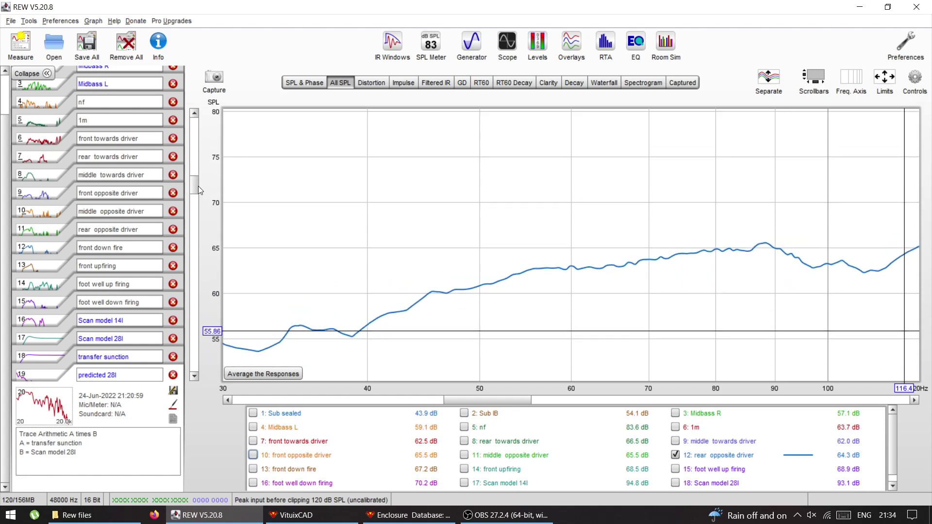
{"action": "scroll", "coordinate": [198, 185], "scroll_direction": "up", "scroll_amount": 1}
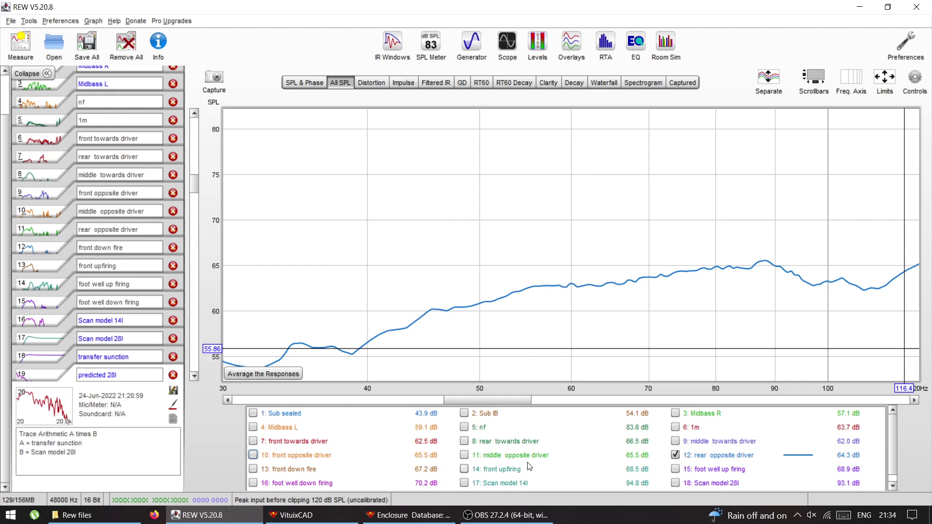
{"action": "left_click", "coordinate": [253, 468]}
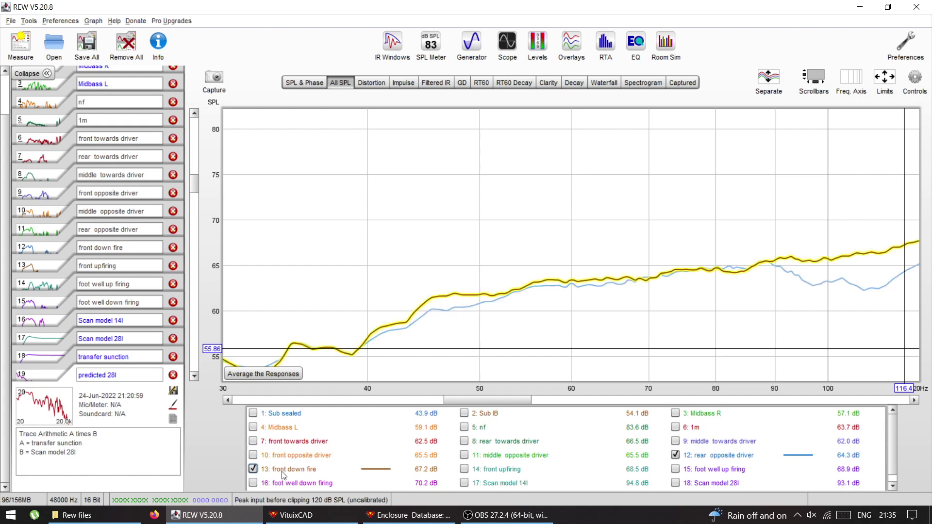
{"action": "left_click", "coordinate": [464, 468]}
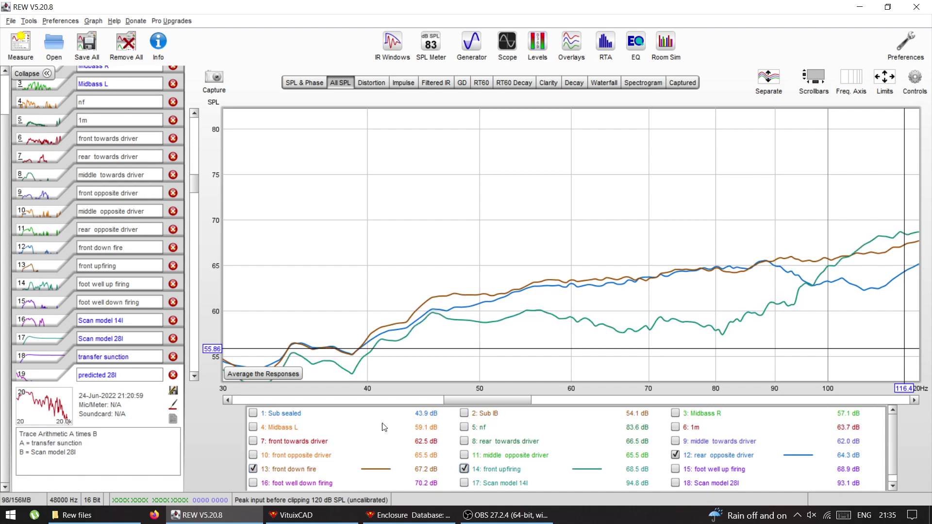
{"action": "left_click_drag", "start_coordinate": [196, 185], "coordinate": [195, 191]}
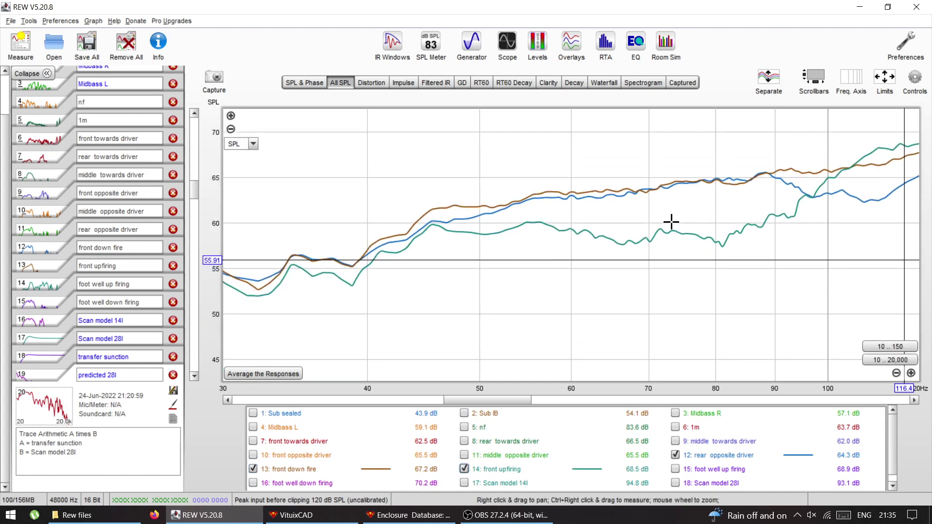
Step: Replace the front down fire and front upfiring traces with foot well up firing and foot well down firing
{"action": "left_click", "coordinate": [463, 469]}
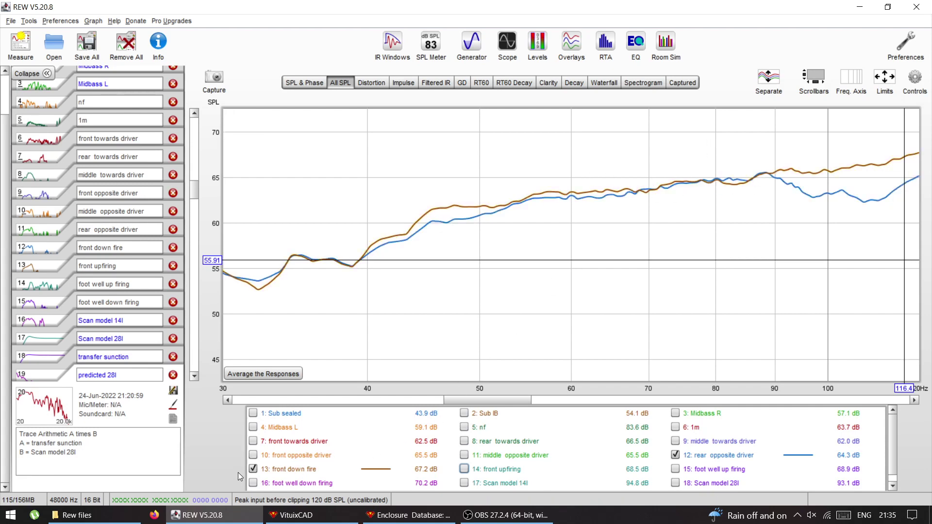
{"action": "left_click", "coordinate": [252, 469]}
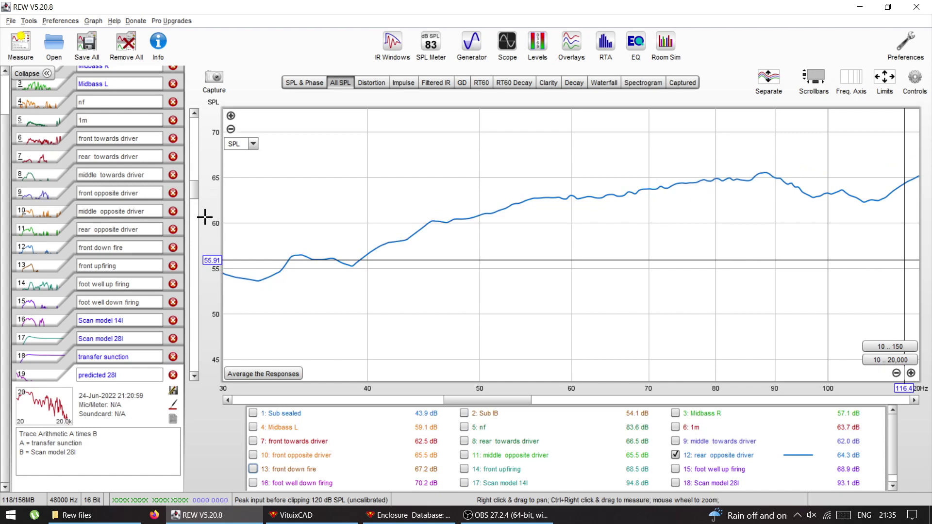
{"action": "left_click_drag", "start_coordinate": [194, 201], "coordinate": [199, 196]}
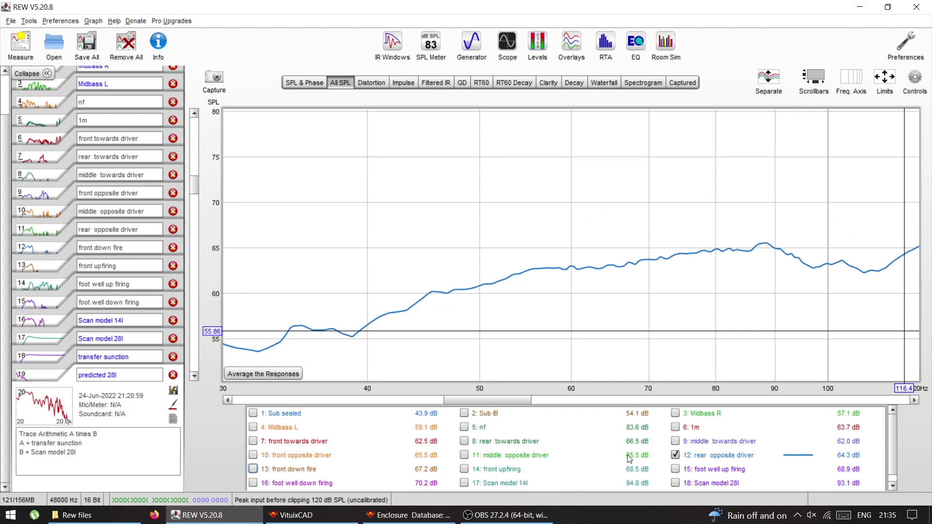
{"action": "left_click", "coordinate": [675, 469]}
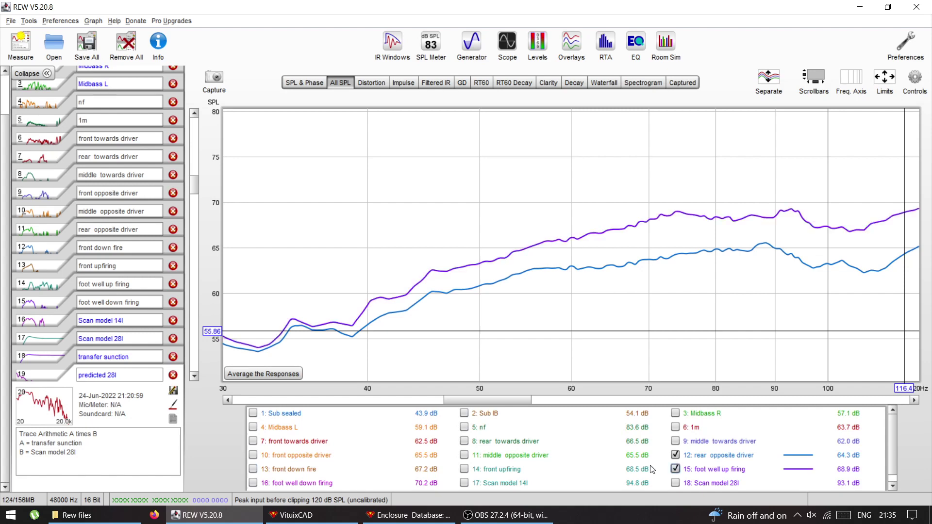
{"action": "left_click", "coordinate": [252, 482]}
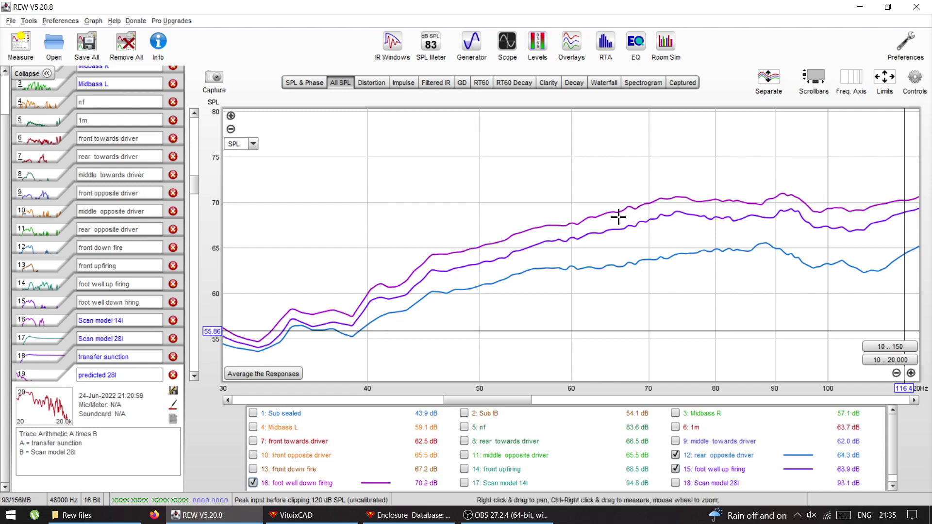
Step: Hide foot well up firing and compare foot well down firing with rear opposite driver, placing the cursor near 58, 75 and 66 Hz
{"action": "left_click", "coordinate": [675, 468]}
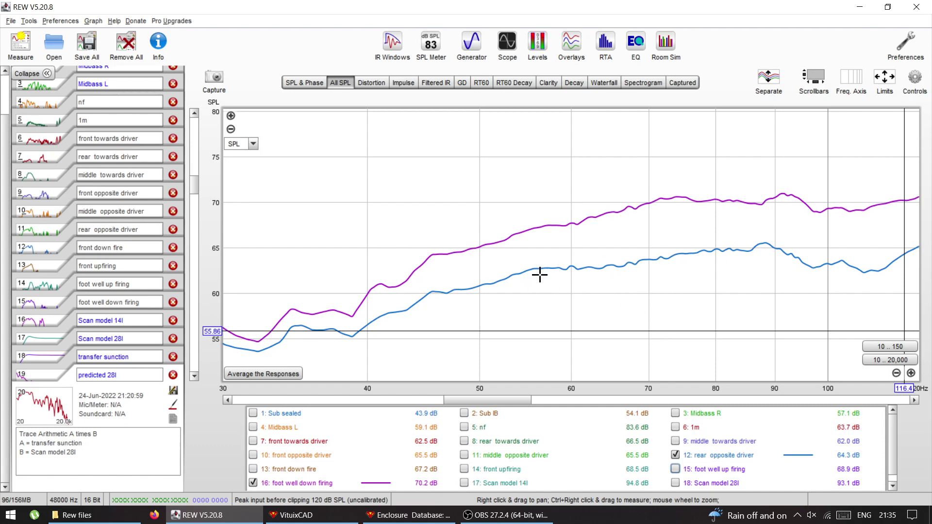
{"action": "left_click", "coordinate": [560, 269]}
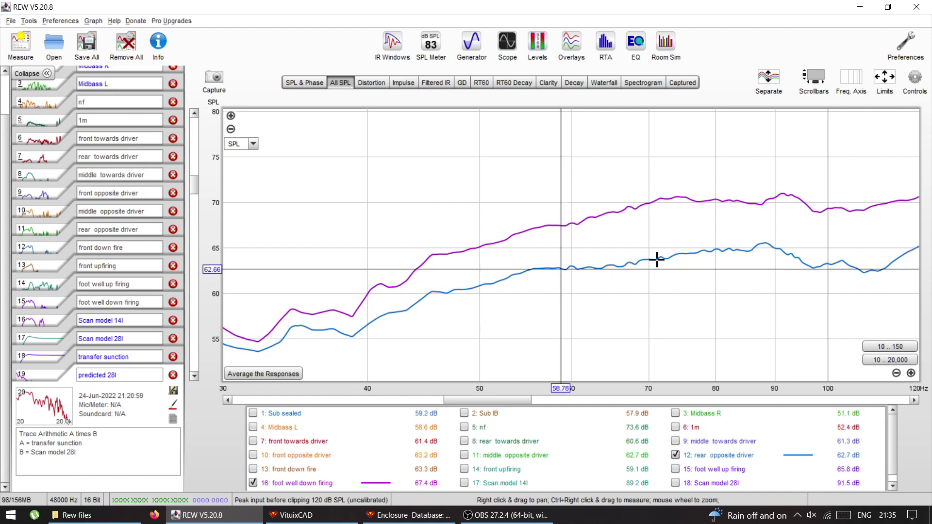
{"action": "left_click", "coordinate": [554, 224]}
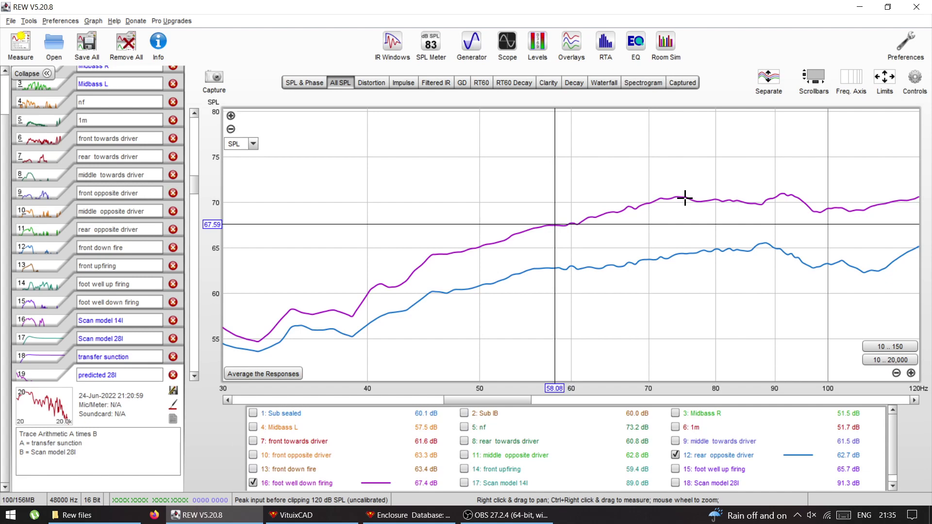
{"action": "mouse_move", "coordinate": [684, 197]}
{"action": "left_mouse_down"}
{"action": "mouse_move", "coordinate": [711, 197]}
{"action": "mouse_move", "coordinate": [624, 208]}
{"action": "mouse_move", "coordinate": [684, 206]}
{"action": "left_mouse_up"}
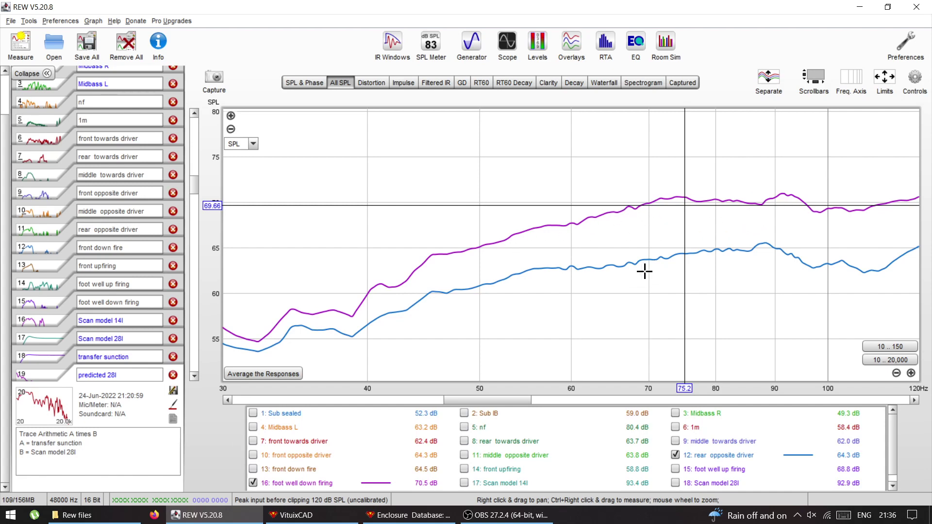
{"action": "left_click", "coordinate": [617, 264]}
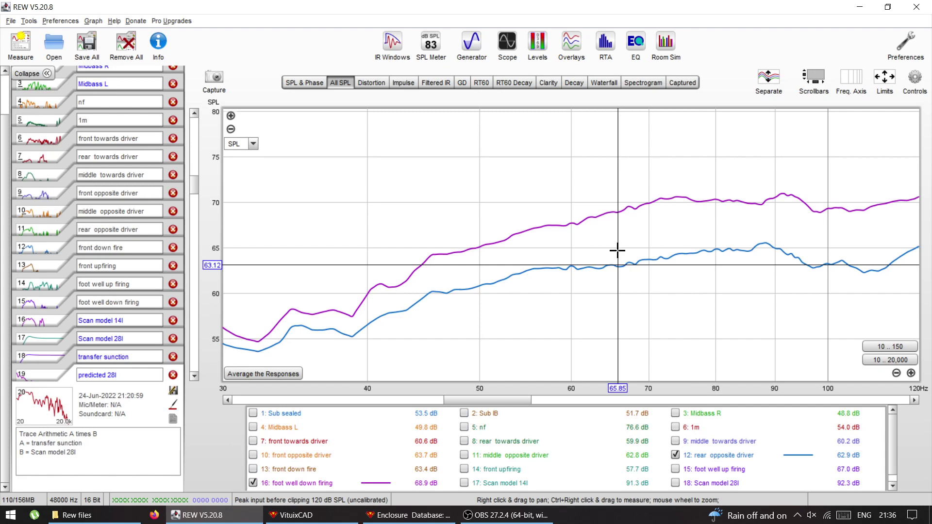
{"action": "left_click", "coordinate": [614, 203]}
{"action": "left_click", "coordinate": [623, 272]}
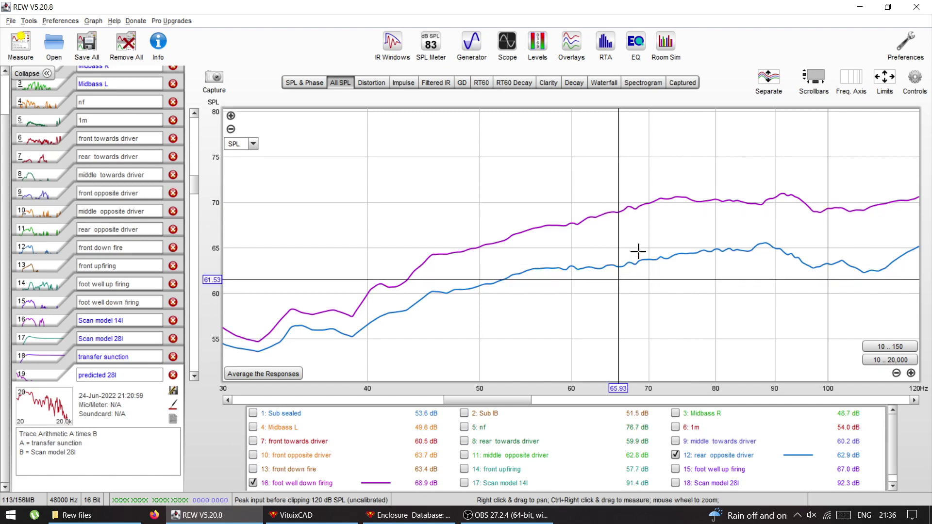
Step: Compare foot well down firing with rear opposite driver, placing the cursor near 71, 70 and 63 Hz
{"action": "left_click", "coordinate": [653, 255]}
{"action": "left_click", "coordinate": [654, 203]}
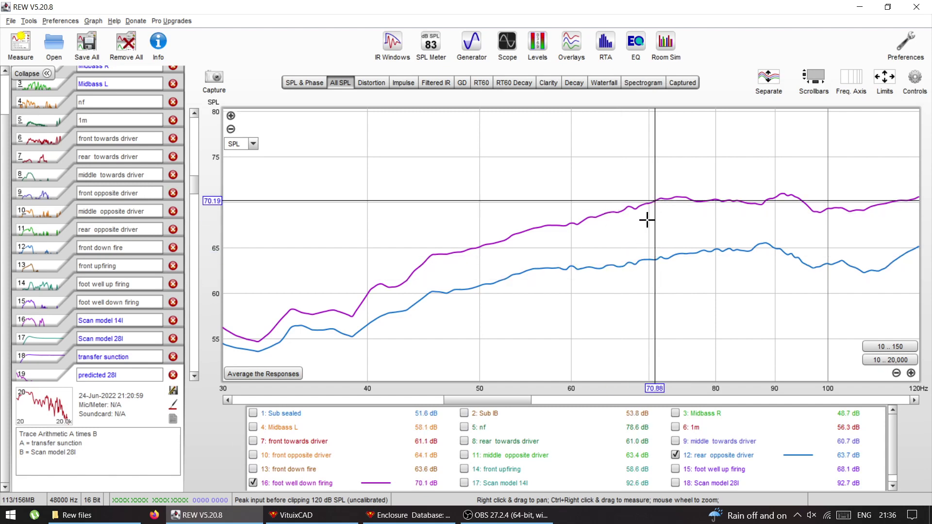
{"action": "left_click", "coordinate": [647, 261]}
{"action": "left_click", "coordinate": [645, 203]}
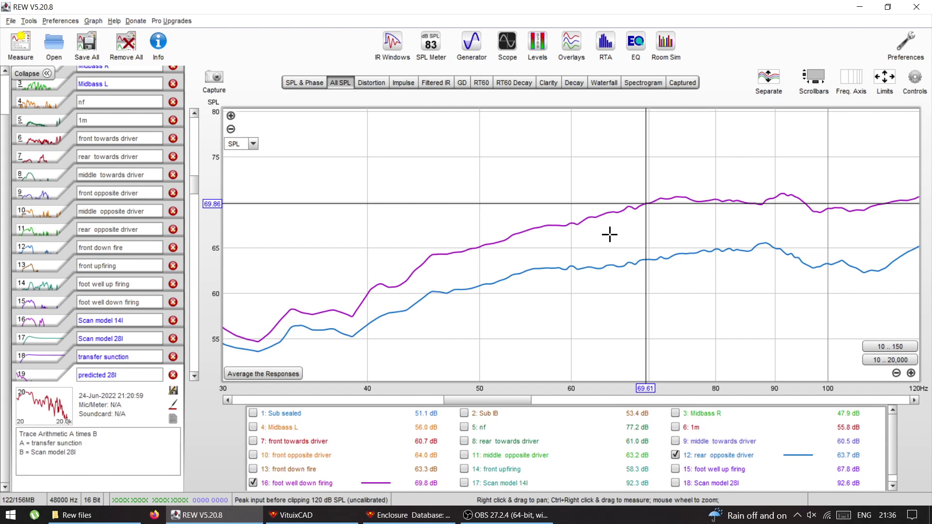
{"action": "left_click", "coordinate": [609, 265]}
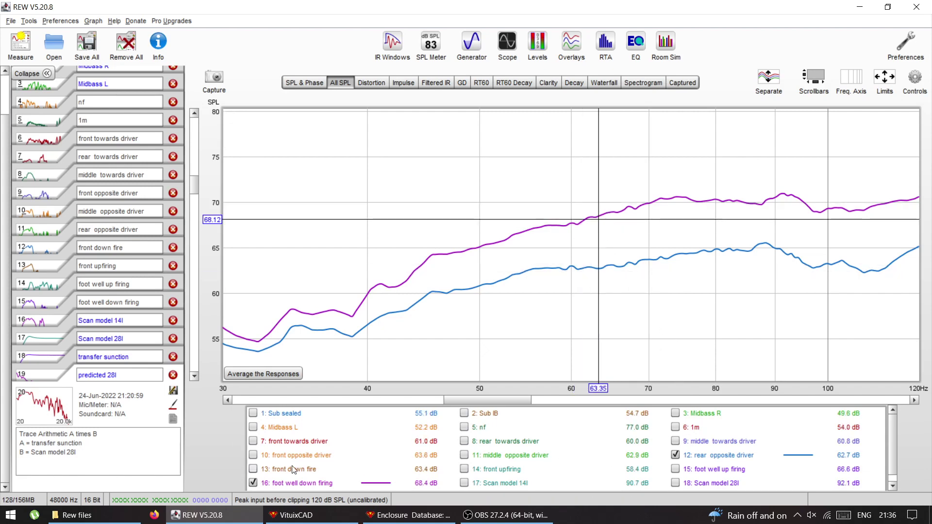
Step: Hide the foot well down firing trace so only rear opposite driver is plotted, and bring up the remaining trace entries
{"action": "left_click", "coordinate": [253, 483]}
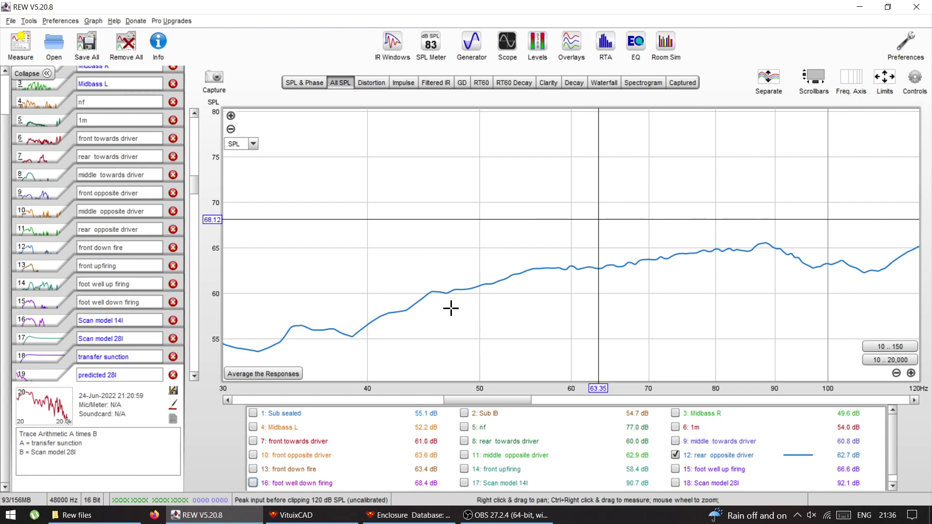
{"action": "left_click_drag", "start_coordinate": [189, 184], "coordinate": [195, 187]}
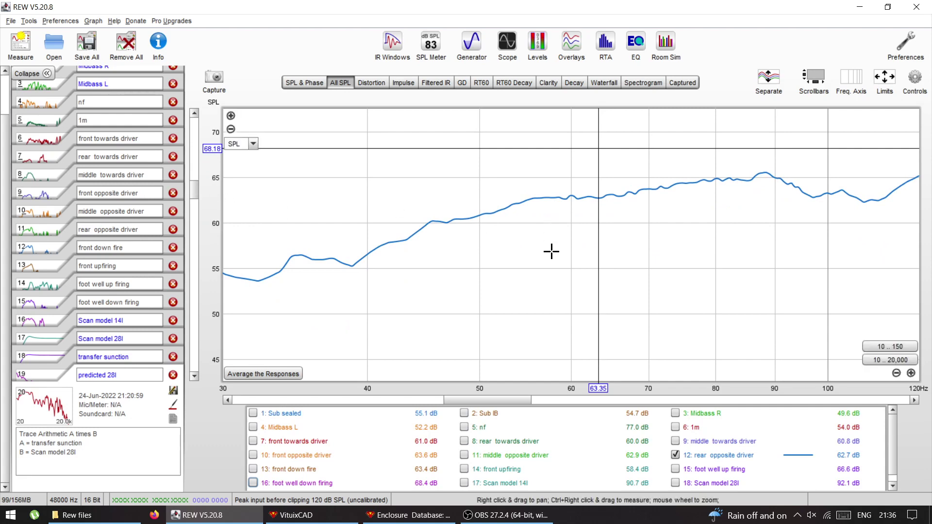
{"action": "scroll", "coordinate": [530, 454], "scroll_direction": "down", "scroll_amount": 1}
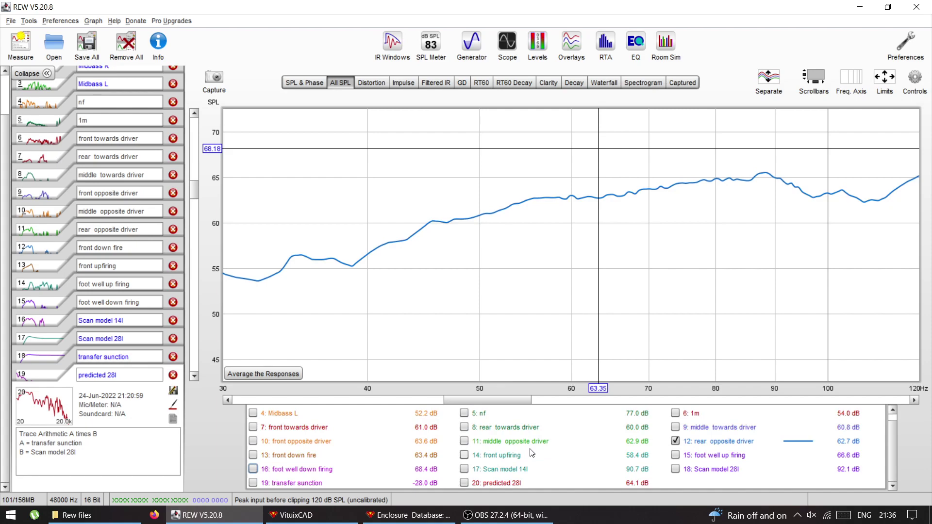
Step: Check the closed-box simulation in VituixCAD, and show the Scan model 14l and Scan model 28l traces in REW
{"action": "left_click", "coordinate": [410, 514]}
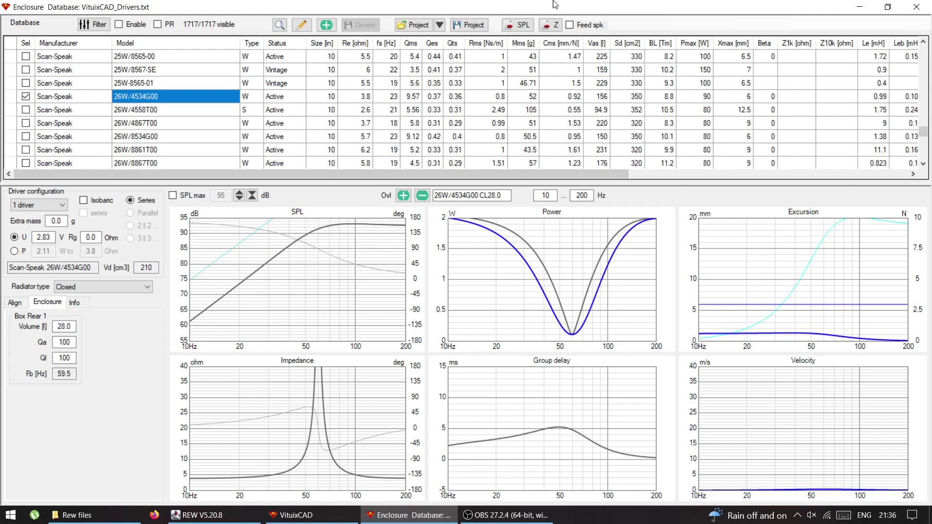
{"action": "left_click", "coordinate": [850, 10]}
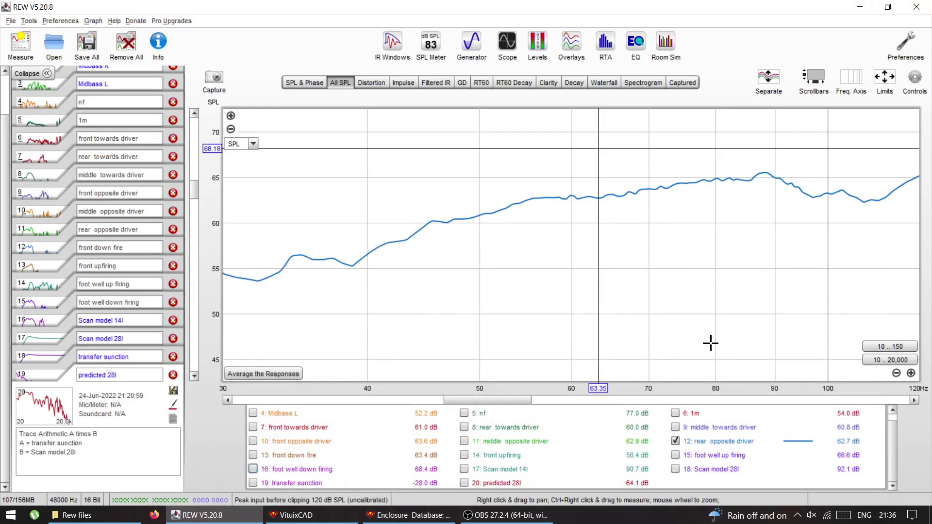
{"action": "left_click", "coordinate": [464, 469]}
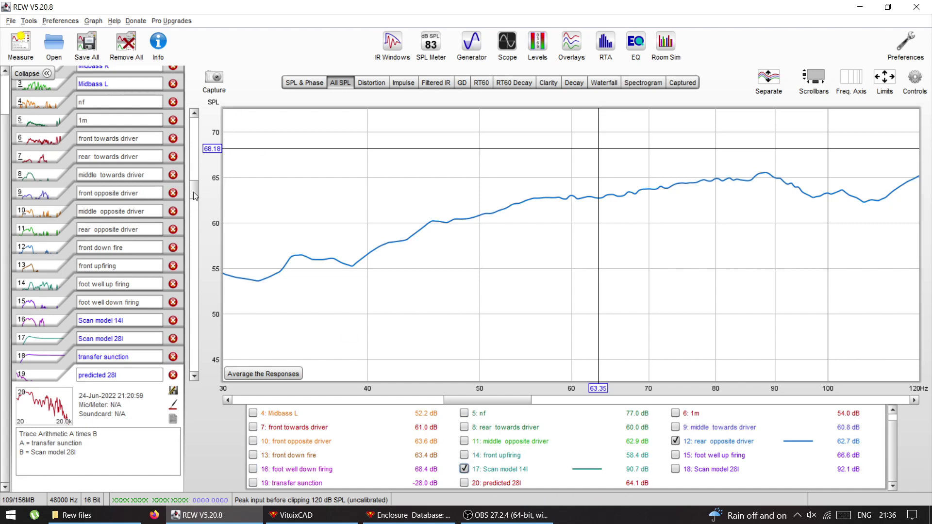
{"action": "left_click_drag", "start_coordinate": [193, 191], "coordinate": [202, 172]}
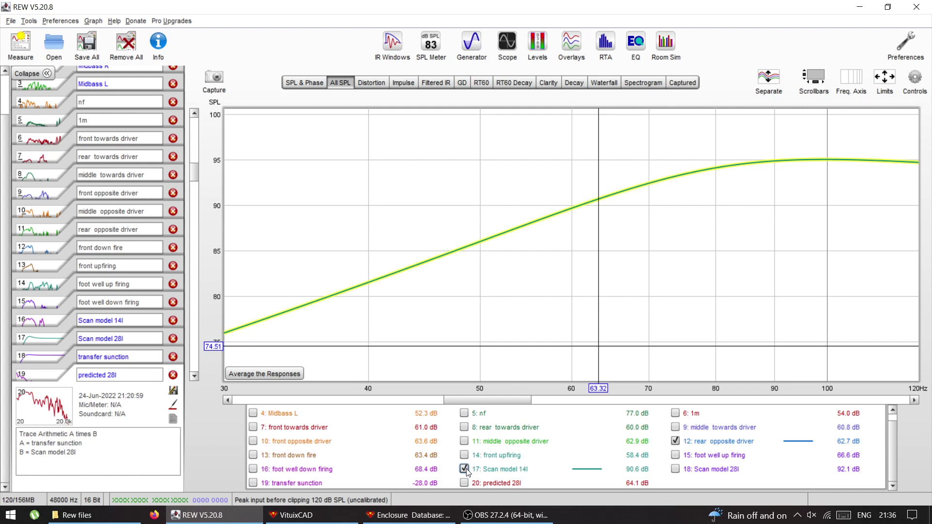
{"action": "left_click", "coordinate": [675, 469]}
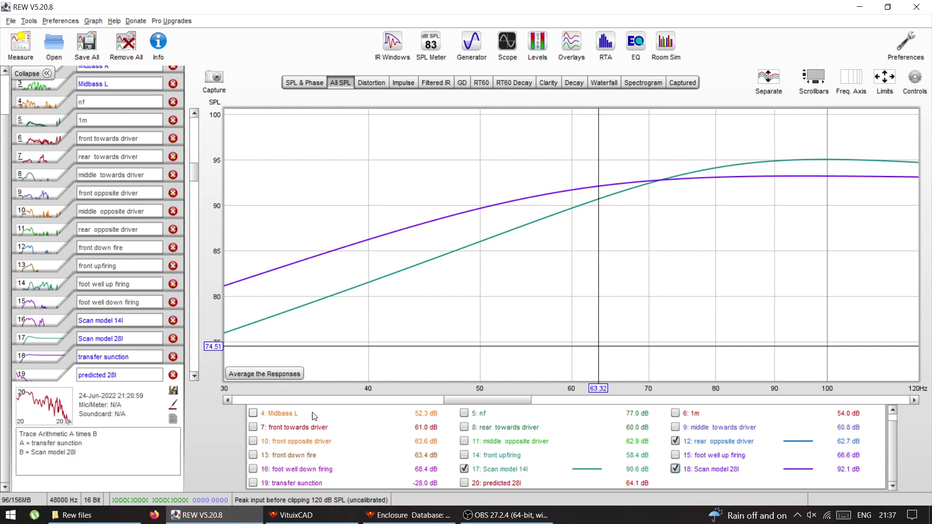
Step: Show the transfer sunction trace and examine it between about 39 and 99 Hz
{"action": "left_click", "coordinate": [253, 482]}
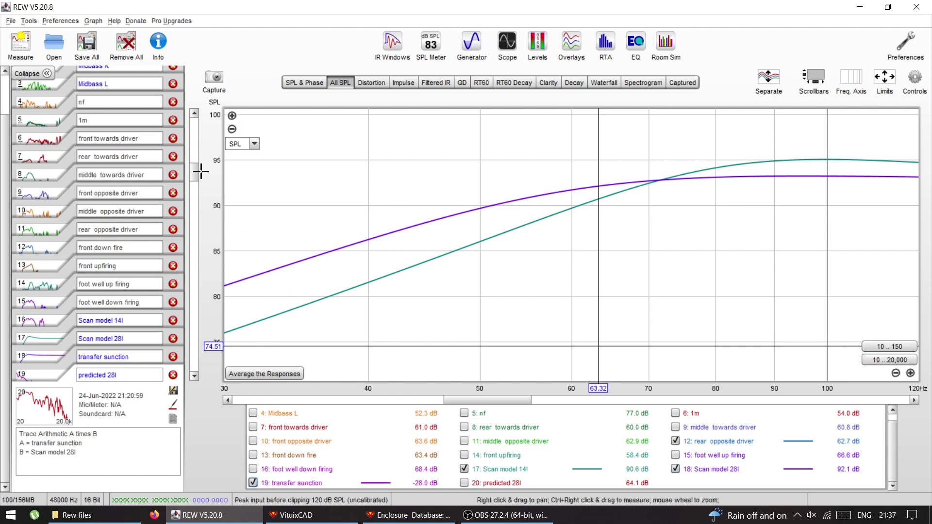
{"action": "left_click_drag", "start_coordinate": [200, 171], "coordinate": [207, 240]}
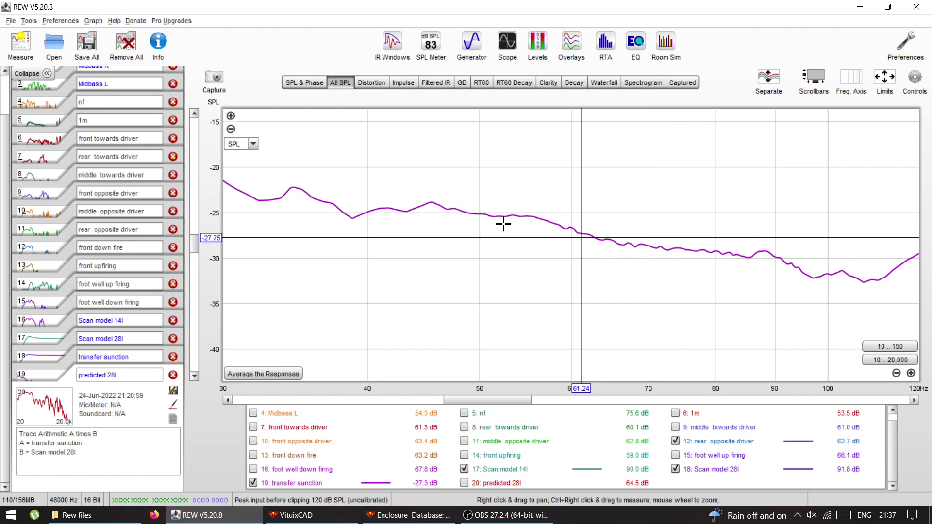
{"action": "left_click", "coordinate": [347, 209]}
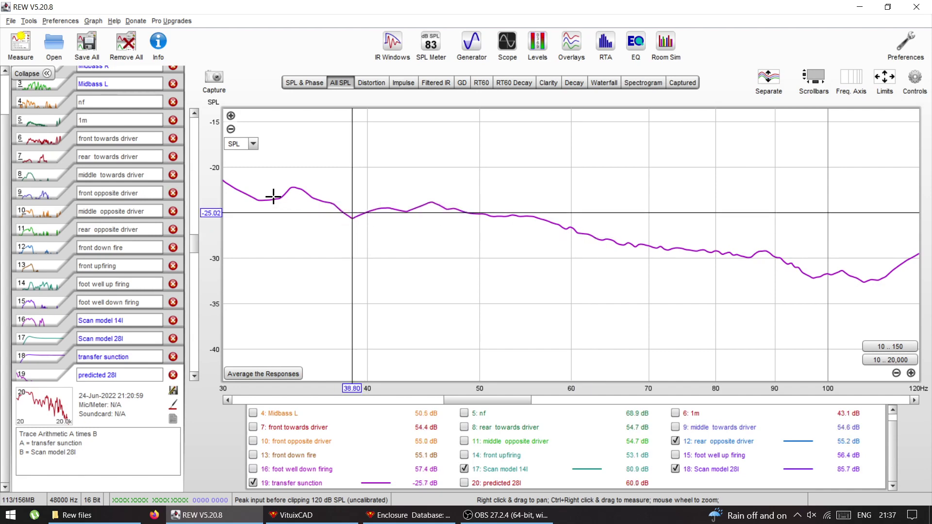
{"action": "left_click_drag", "start_coordinate": [273, 196], "coordinate": [400, 203]}
{"action": "left_click_drag", "start_coordinate": [861, 262], "coordinate": [824, 265]}
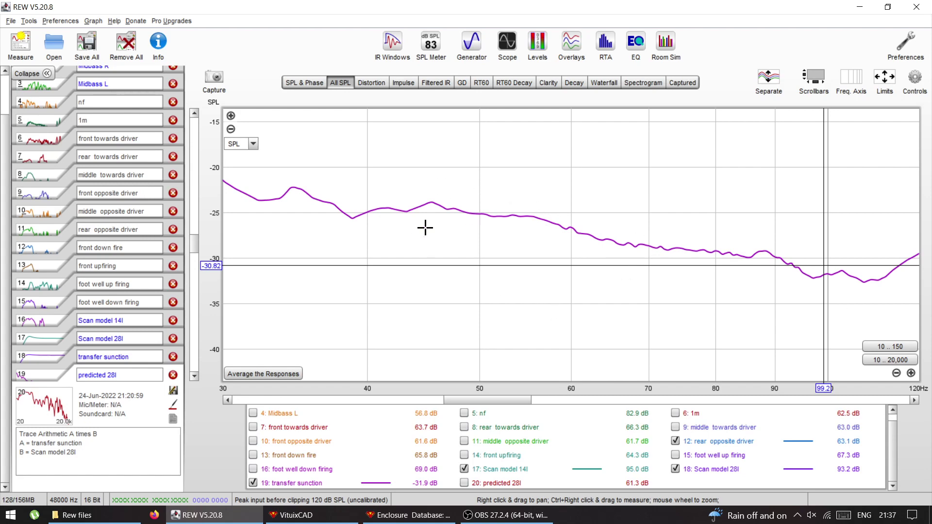
Step: Examine the rear opposite driver response, placing the cursor near 79 and 47 Hz
{"action": "left_click_drag", "start_coordinate": [194, 255], "coordinate": [200, 187]}
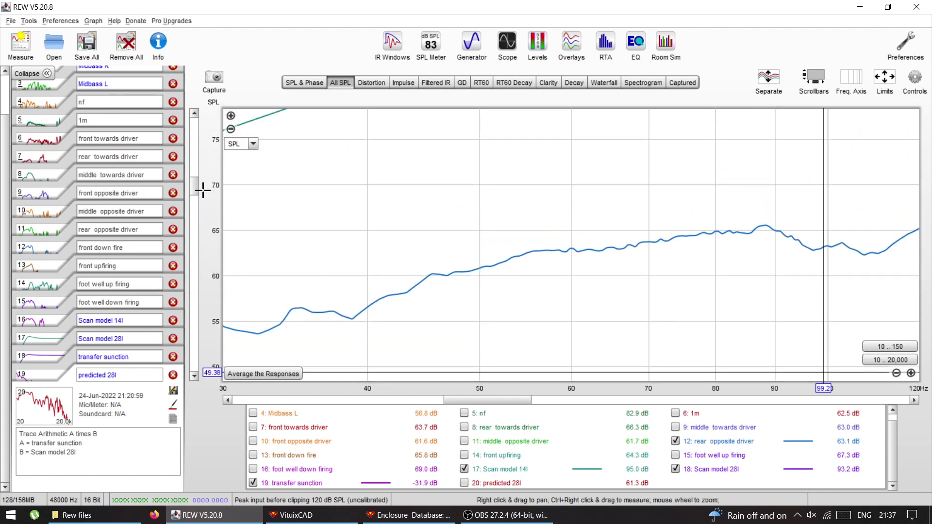
{"action": "left_click", "coordinate": [589, 251]}
{"action": "left_click", "coordinate": [611, 245]}
{"action": "left_click", "coordinate": [737, 224]}
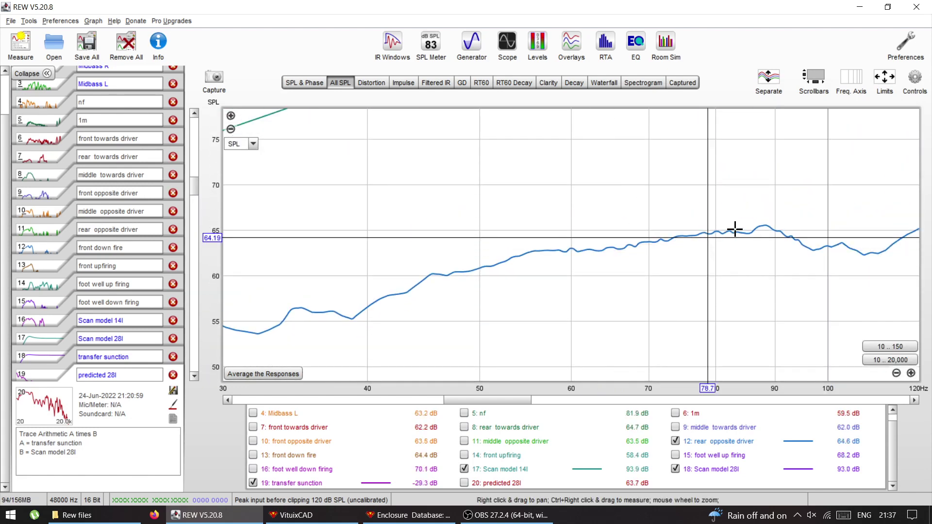
{"action": "left_click", "coordinate": [449, 274]}
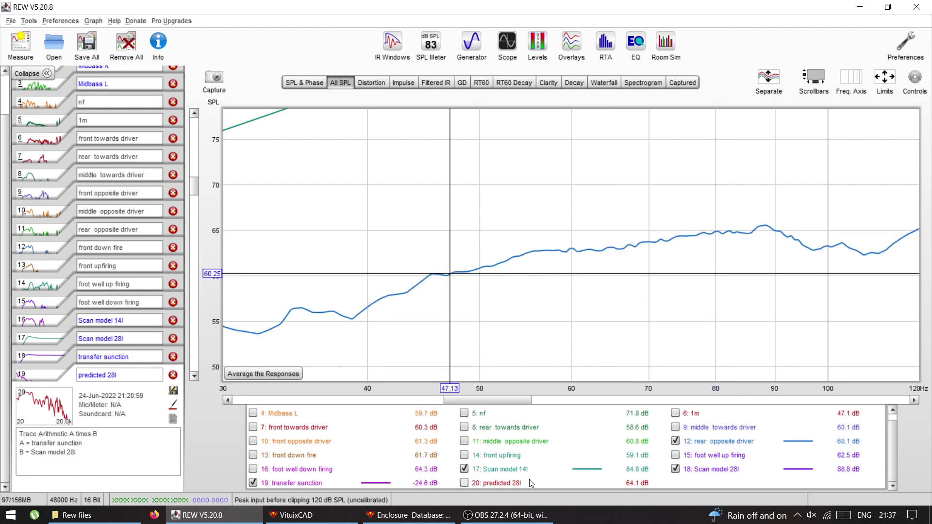
Step: Replace the rear opposite driver trace with predicted 28l and examine it near 60, 83 and 61 Hz
{"action": "left_click", "coordinate": [464, 482]}
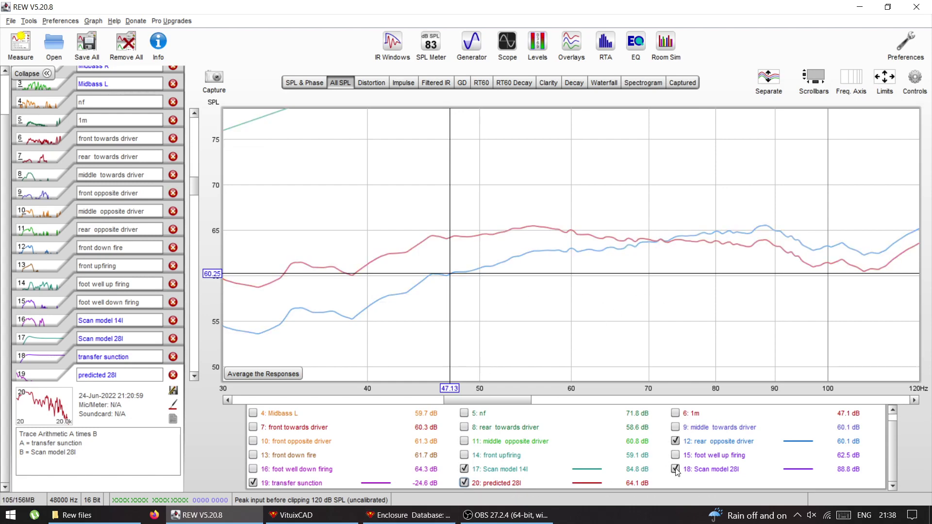
{"action": "left_click", "coordinate": [675, 441]}
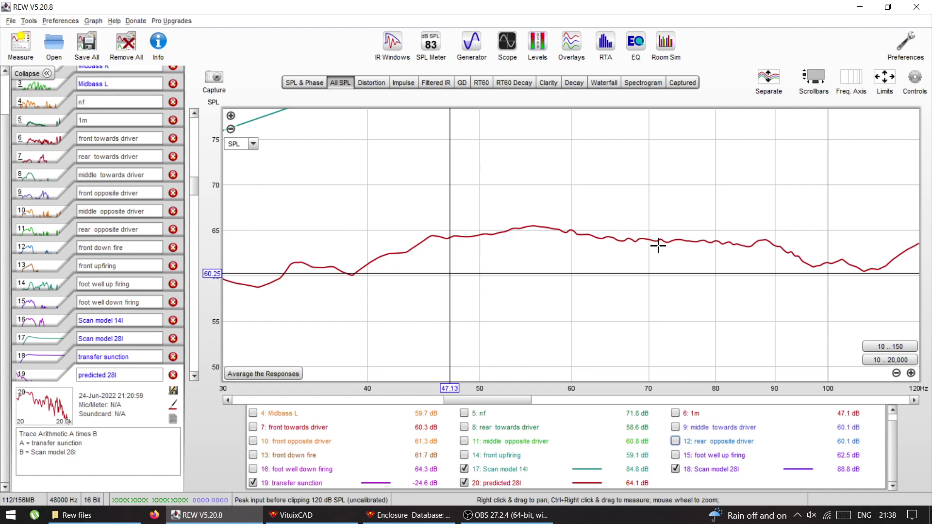
{"action": "left_click", "coordinate": [567, 233]}
{"action": "left_click", "coordinate": [571, 229]}
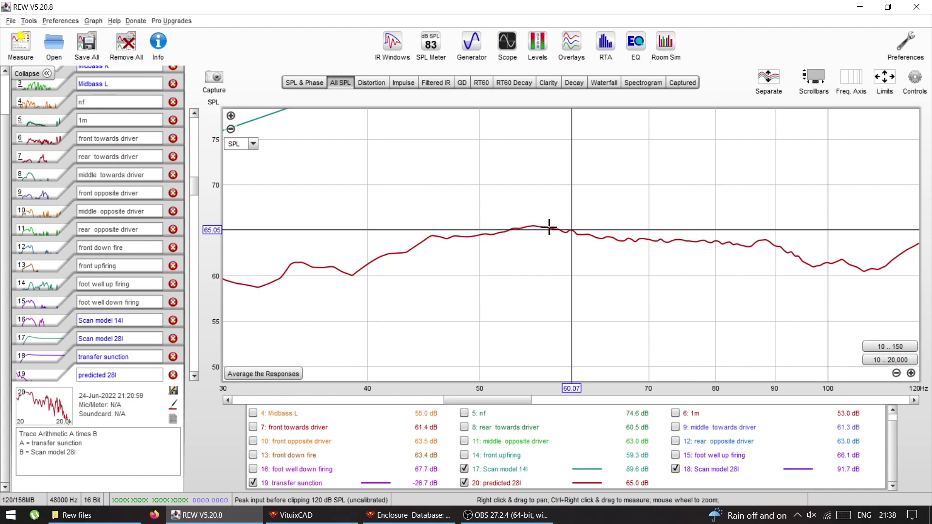
{"action": "left_click", "coordinate": [732, 189]}
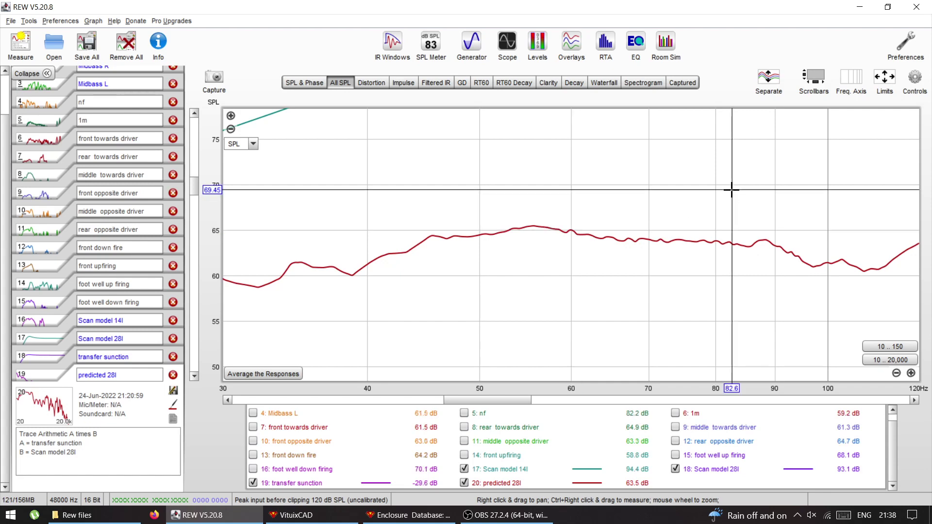
{"action": "left_click", "coordinate": [566, 217]}
{"action": "left_click", "coordinate": [590, 222]}
{"action": "left_click", "coordinate": [572, 220]}
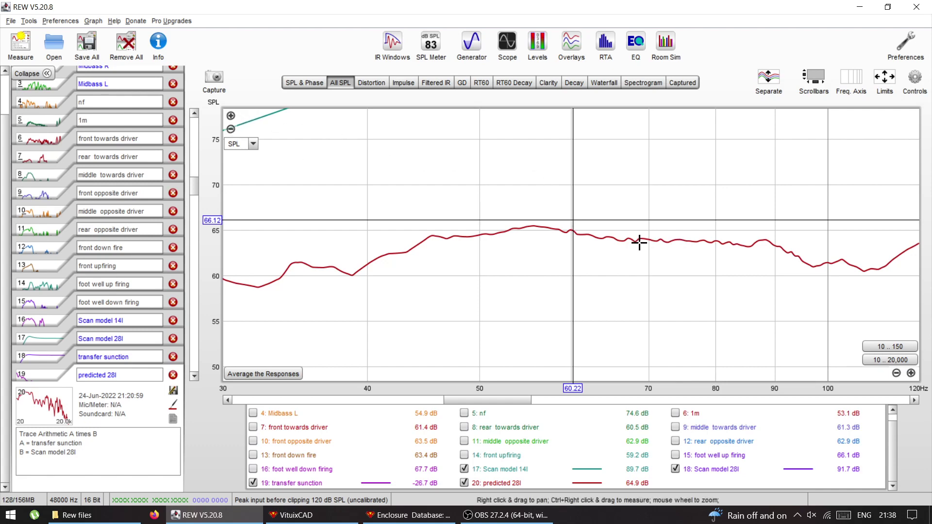
{"action": "left_click", "coordinate": [578, 234]}
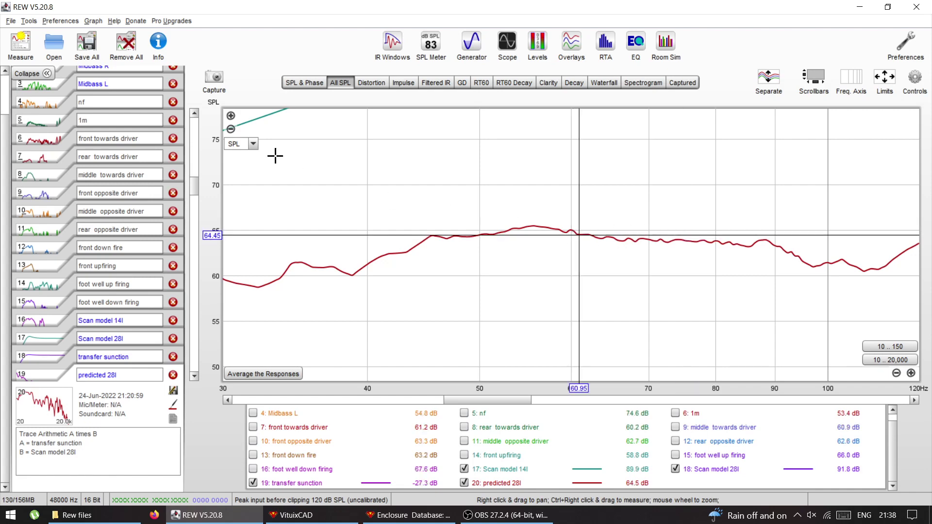
Step: Set the frequency range to 10–20,000 Hz and hide predicted 28l, transfer sunction, Scan model 14l and Scan model 28l
{"action": "left_click", "coordinate": [886, 360]}
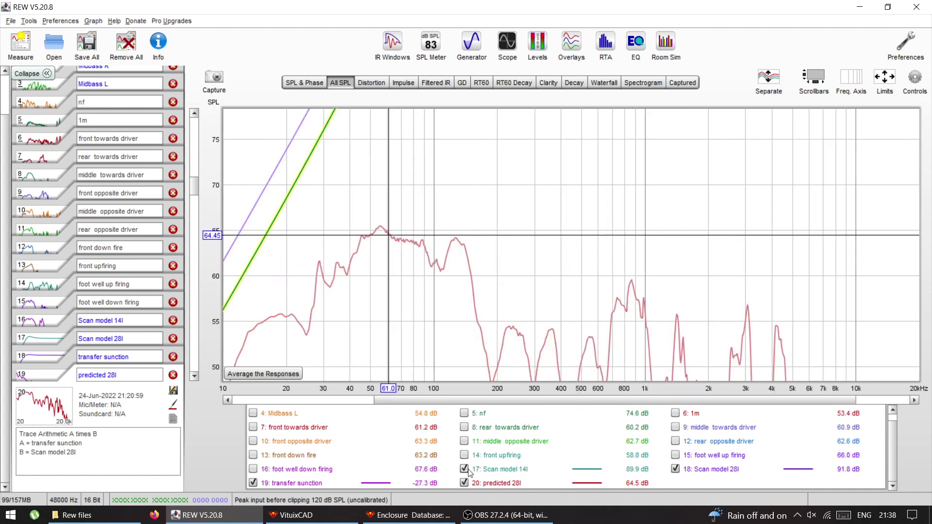
{"action": "left_click", "coordinate": [464, 483]}
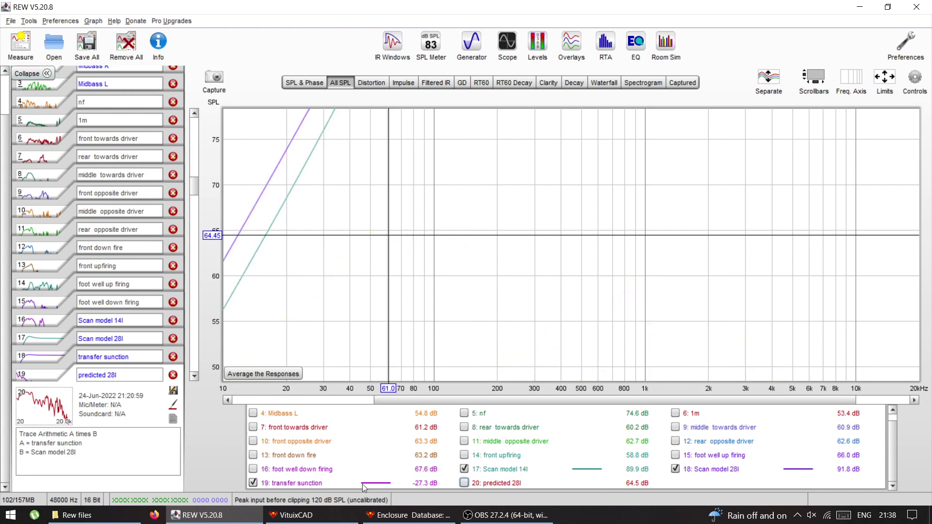
{"action": "left_click", "coordinate": [254, 482]}
{"action": "left_click", "coordinate": [463, 469]}
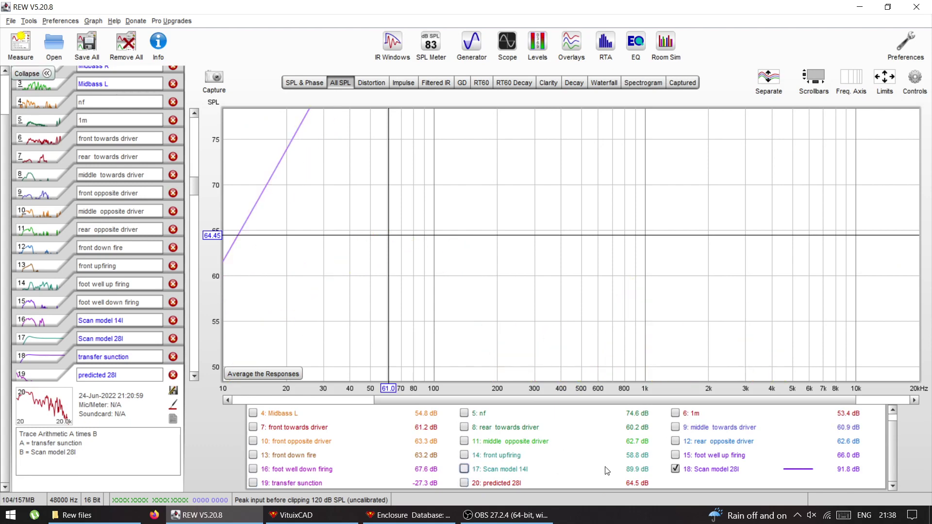
{"action": "left_click", "coordinate": [675, 469]}
Step: Show the rear opposite driver and foot well up firing traces over a frequency range of 27 to 800 Hz
{"action": "left_click", "coordinate": [674, 441]}
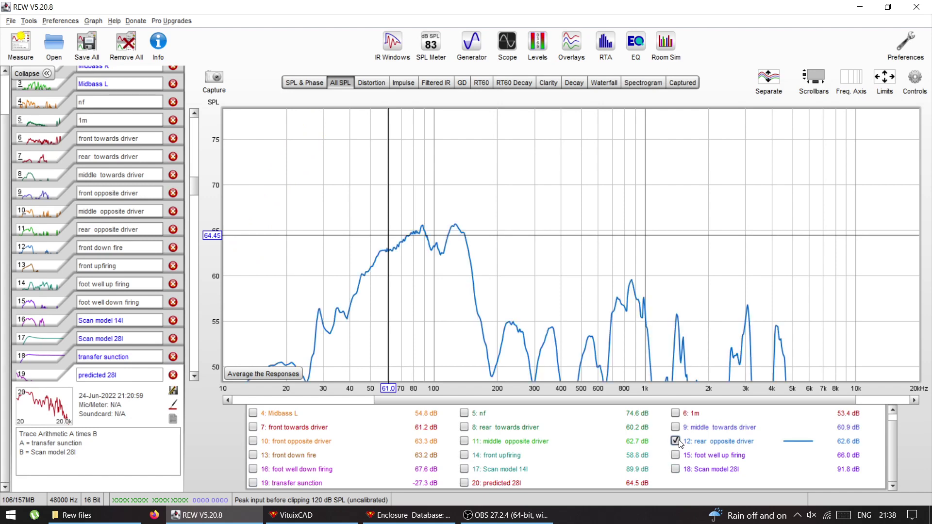
{"action": "left_click", "coordinate": [676, 456]}
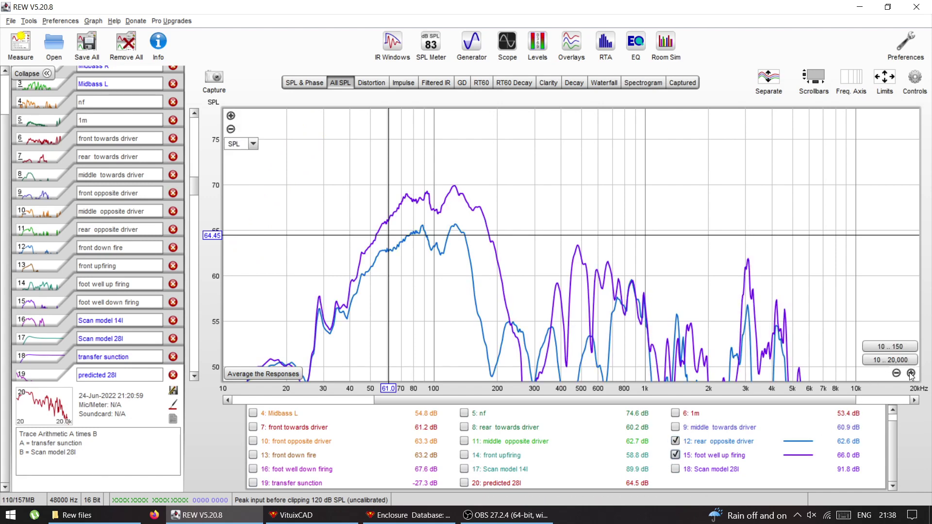
{"action": "left_click", "coordinate": [911, 373]}
{"action": "left_click", "coordinate": [910, 373]}
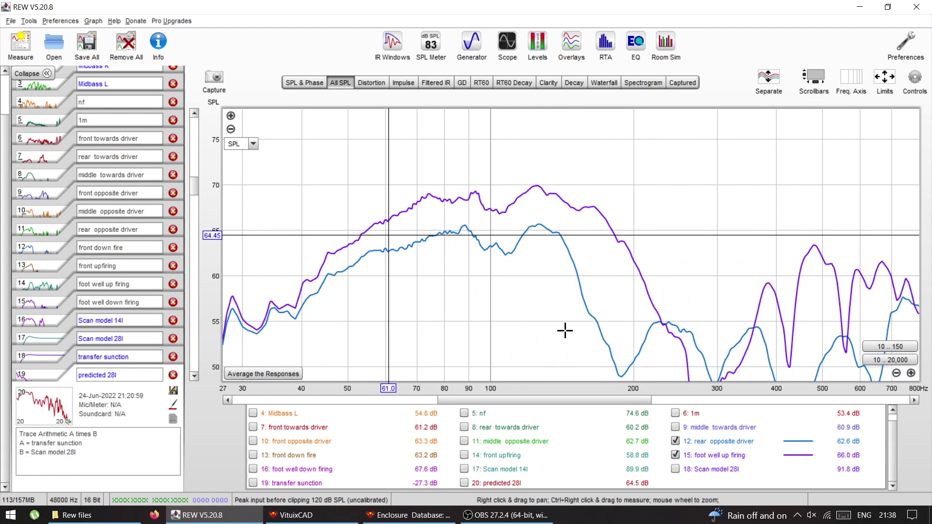
Step: Compare foot well up firing with rear opposite driver, placing the cursor near 75, 89, 59, 263 and 78 Hz
{"action": "left_click", "coordinate": [430, 191]}
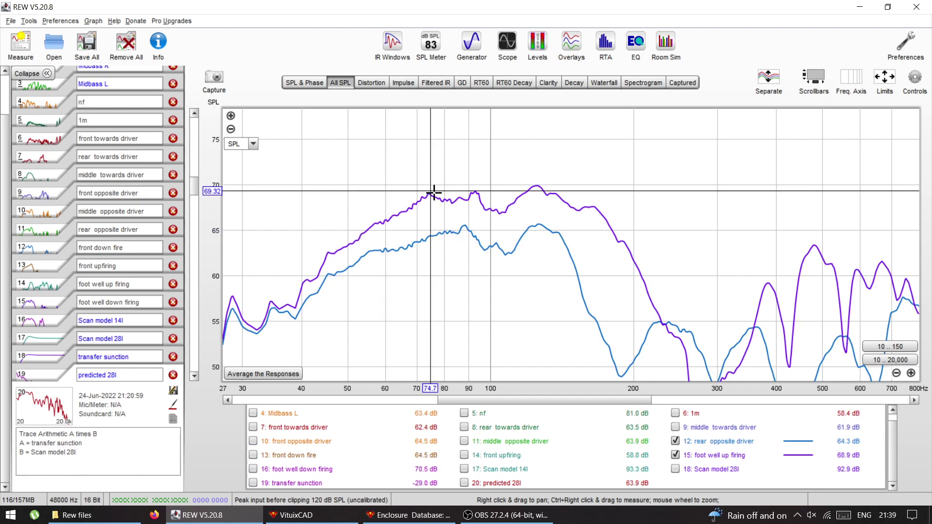
{"action": "left_click_drag", "start_coordinate": [431, 191], "coordinate": [467, 196]}
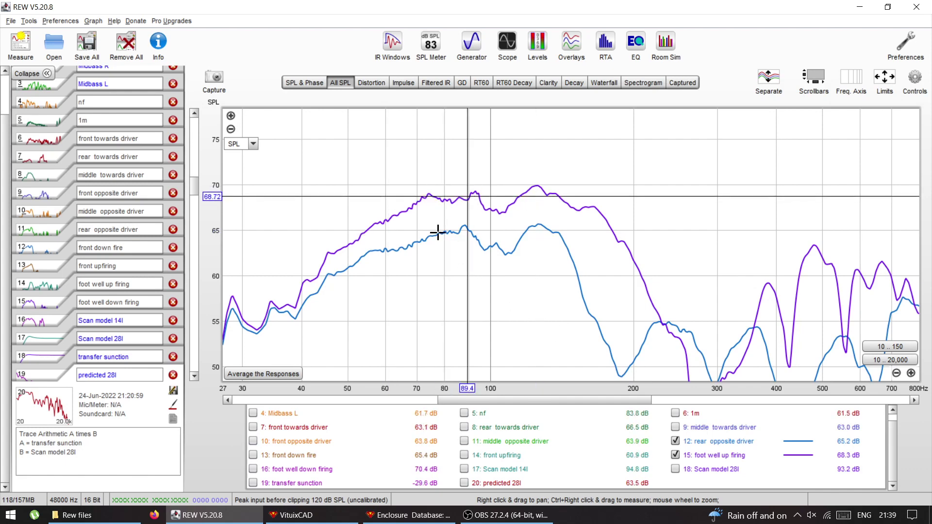
{"action": "left_click_drag", "start_coordinate": [437, 233], "coordinate": [545, 236]}
{"action": "left_click", "coordinate": [428, 241]}
{"action": "left_click", "coordinate": [382, 248]}
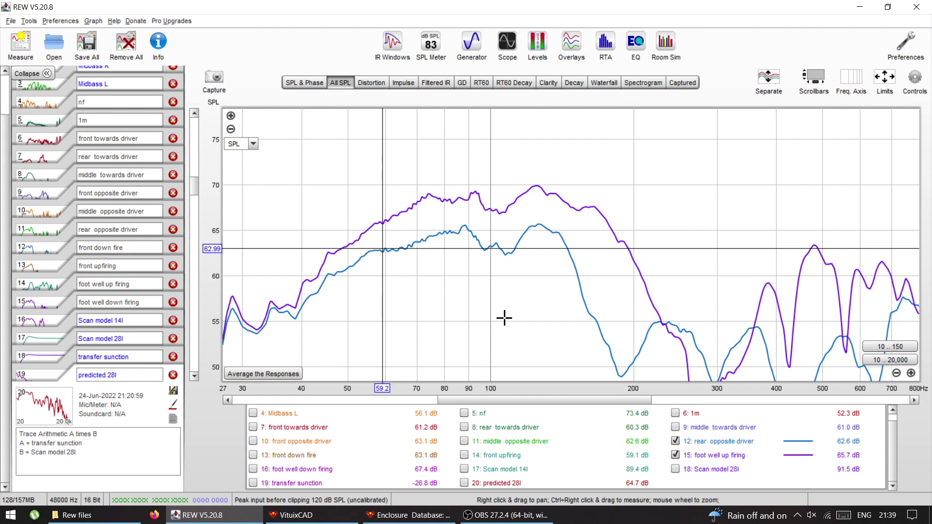
{"action": "left_click", "coordinate": [689, 272]}
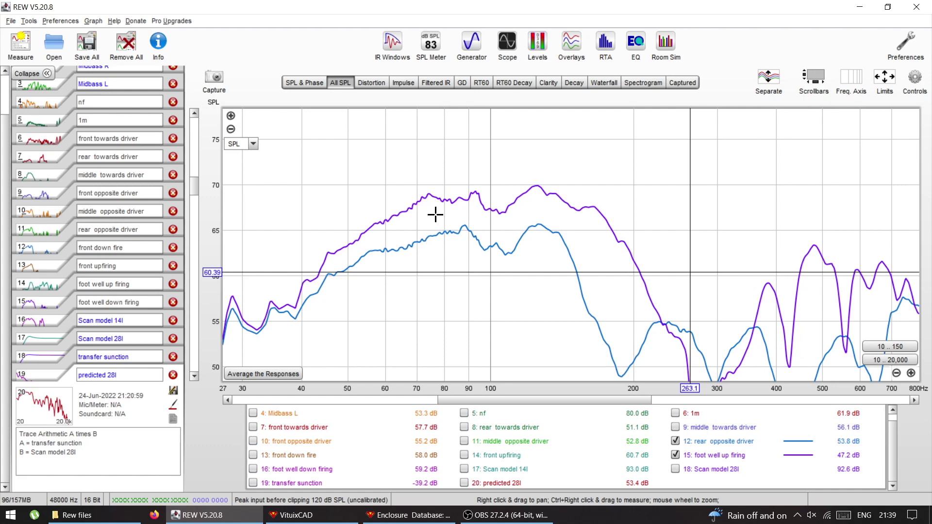
{"action": "left_click", "coordinate": [423, 241]}
{"action": "left_click", "coordinate": [438, 236]}
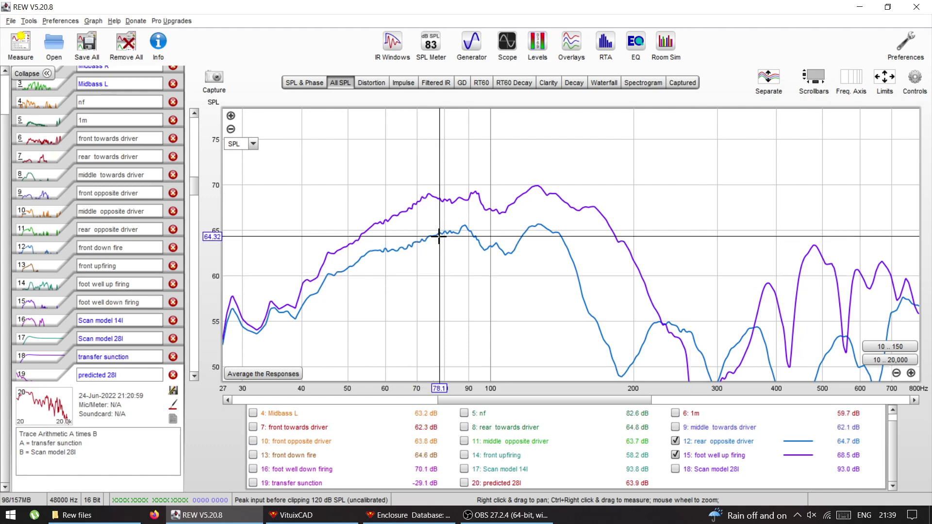
Step: Compare the rear opposite driver and foot well up firing levels with the cursor near 70 and 76 Hz
{"action": "left_click", "coordinate": [416, 241]}
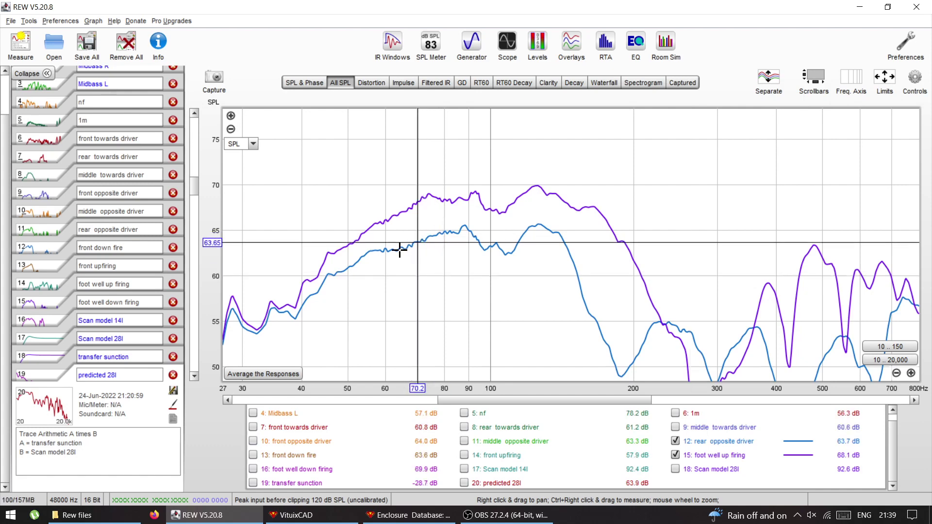
{"action": "left_click", "coordinate": [432, 235]}
{"action": "left_click", "coordinate": [434, 237]}
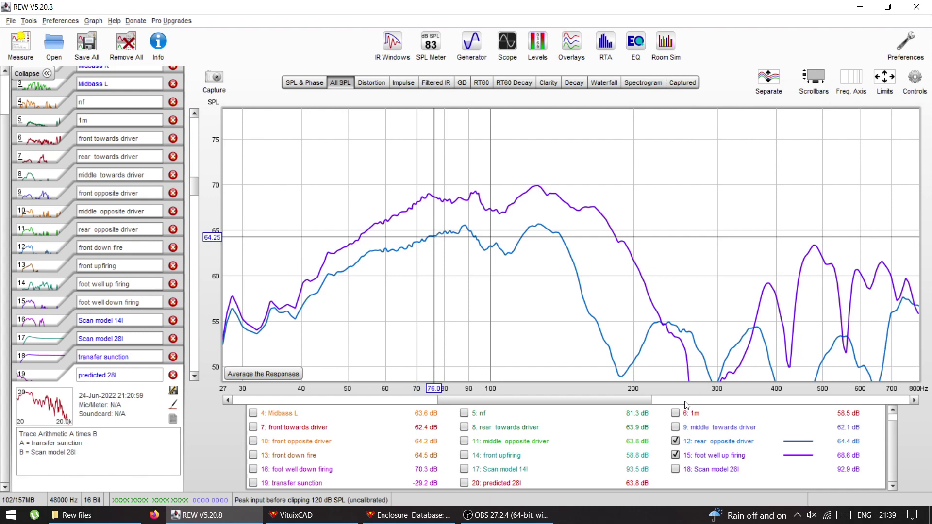
Step: Show Scan model 28l in place of foot well up firing and shift the frequency range to 18–530 Hz
{"action": "left_click", "coordinate": [674, 469]}
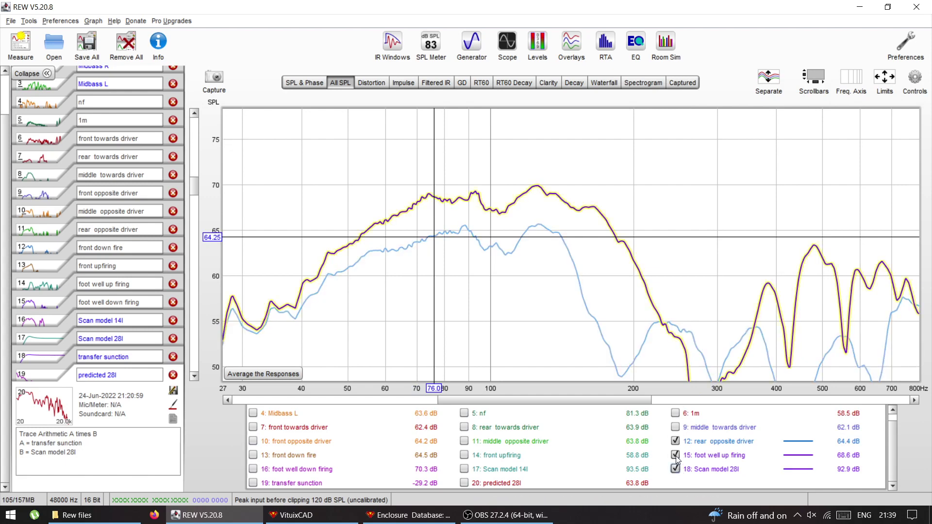
{"action": "left_click", "coordinate": [674, 455]}
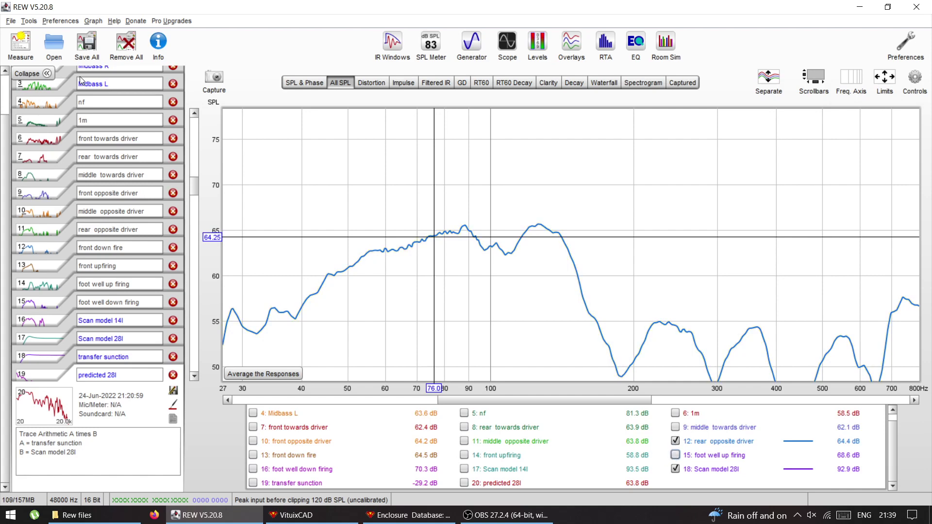
{"action": "mouse_move", "coordinate": [452, 165]}
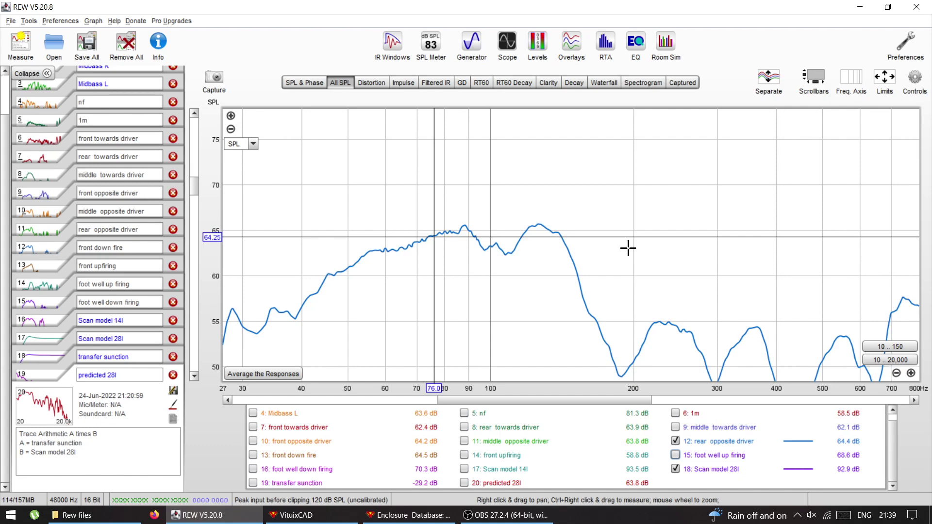
{"action": "left_click_drag", "start_coordinate": [593, 400], "coordinate": [566, 401]}
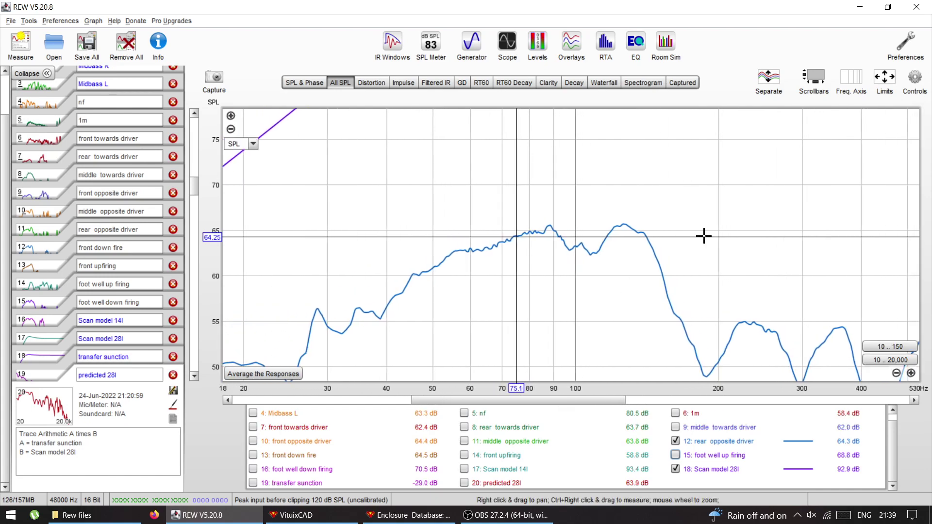